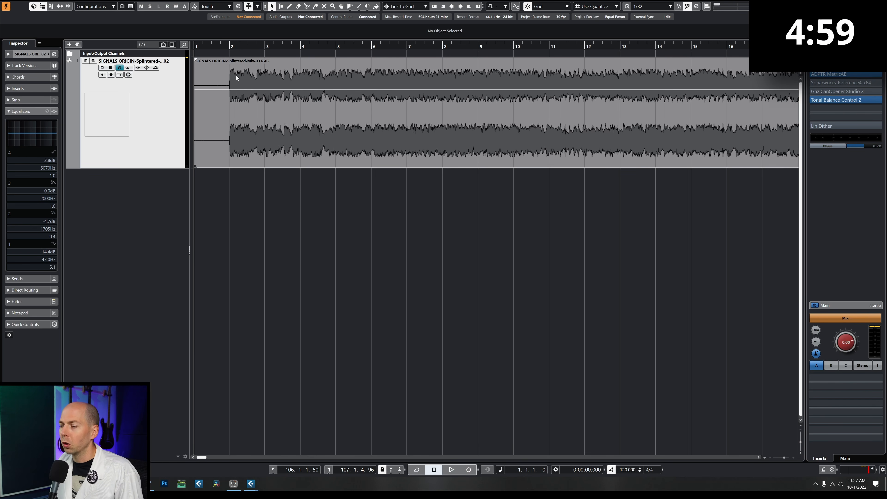
Cut away the silent lead-in before bar 2 and move the remaining audio clip to the start of bar 1
left_click(225, 45)
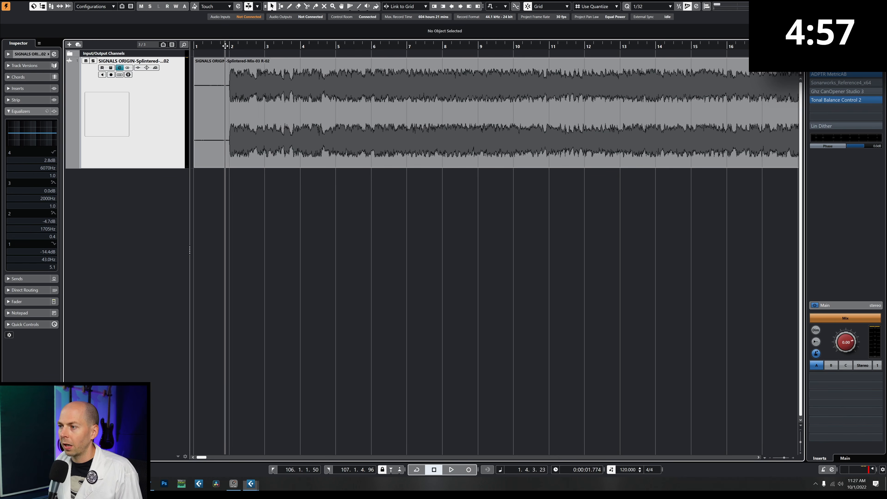
left_click(198, 126)
key("Delete")
left_click(300, 102)
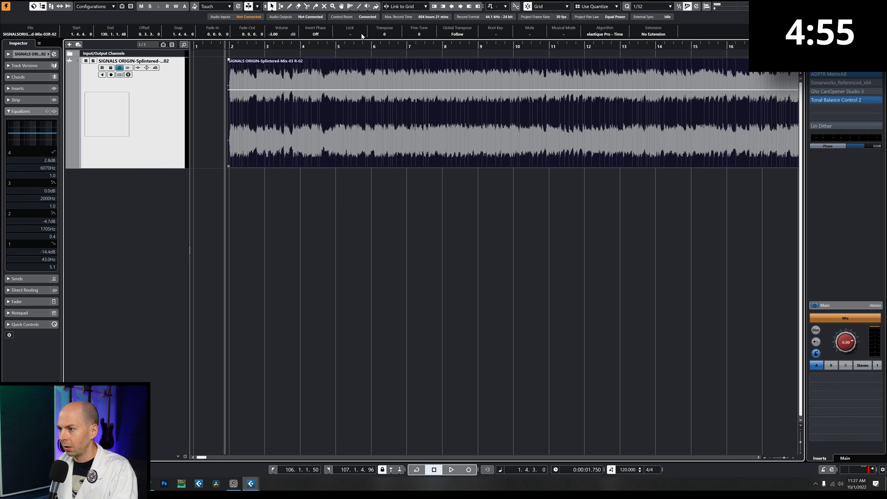
left_click_drag(362, 122, 283, 130)
Trim the clip's start closer to the first sound, adding a short fade-in, and move the clip back to bar 1
left_click_drag(227, 48, 202, 134)
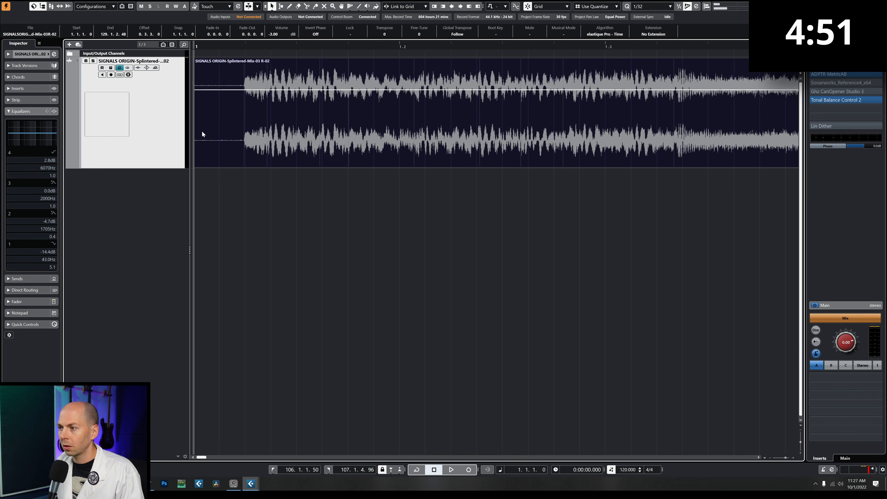
left_click_drag(195, 165, 228, 166)
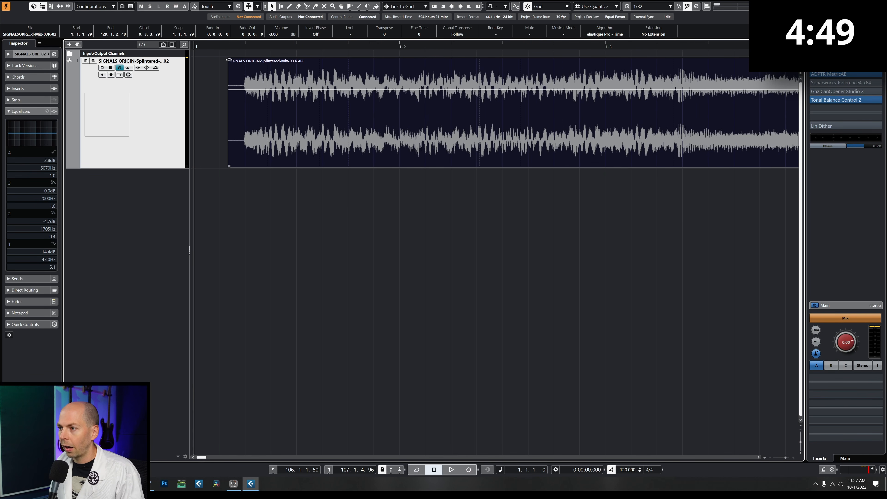
left_click_drag(285, 93, 229, 85)
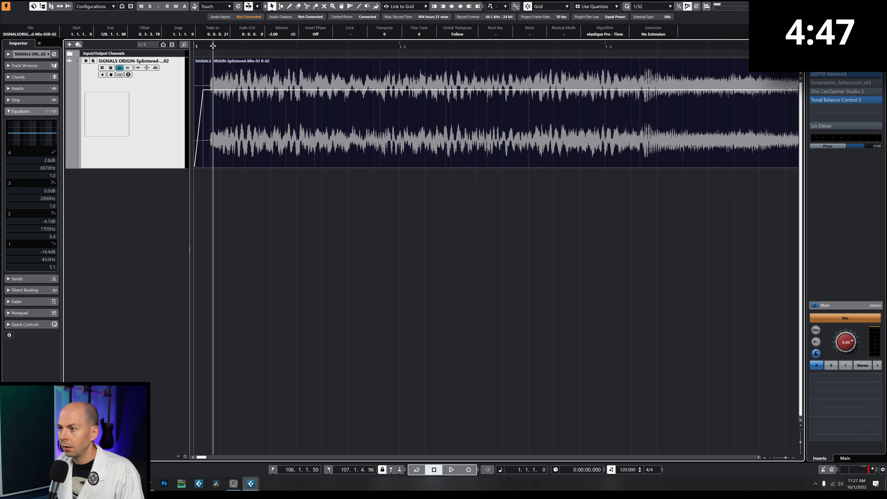
key("space")
Trim the clip's end to about 127.3.4 and add a fade-out over the silent tail, listening to the ending
scroll(299, 113, "down", 8)
left_click_drag(595, 167, 510, 166)
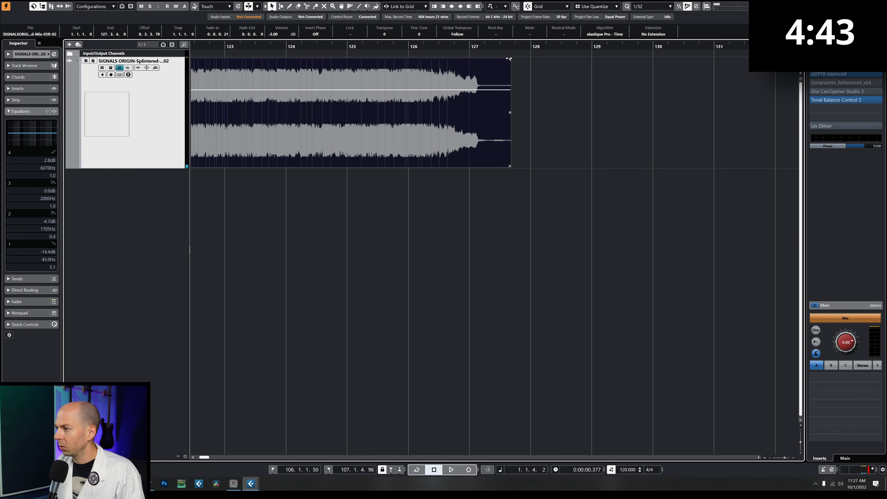
left_click(435, 45)
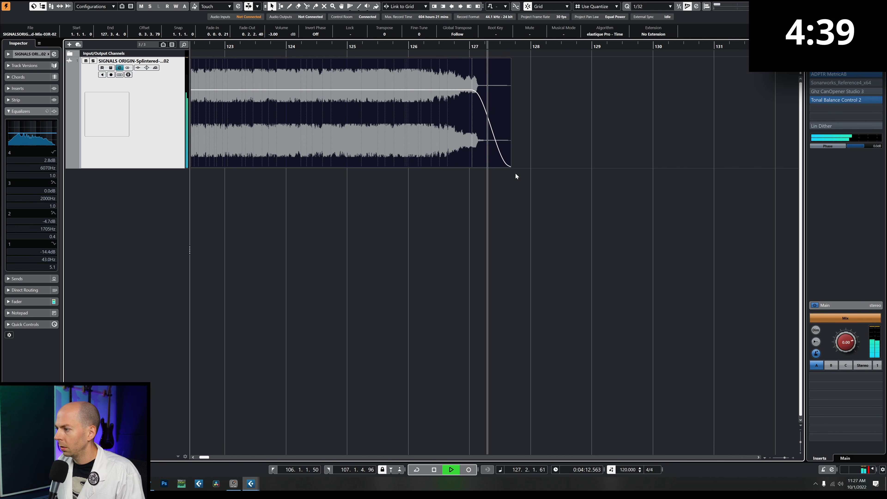
key("space")
Play the song's beginning and insert the Pro-Q 3 equalizer in the track's second insert slot
key("shift+f")
left_click_drag(196, 46, 150, 107)
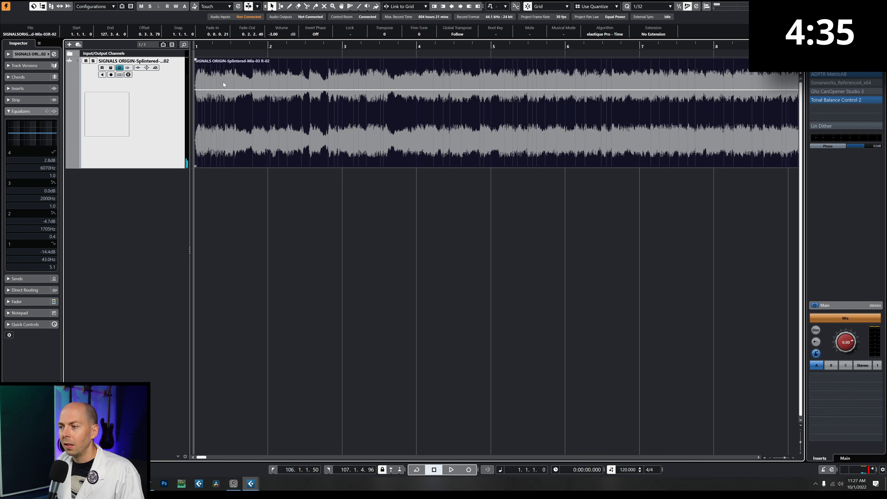
left_click_drag(214, 46, 213, 45)
key("g")
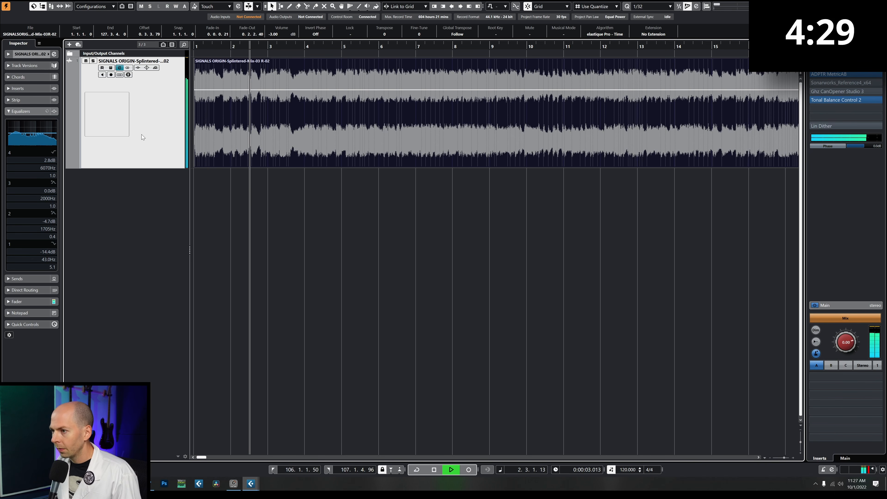
left_click(33, 89)
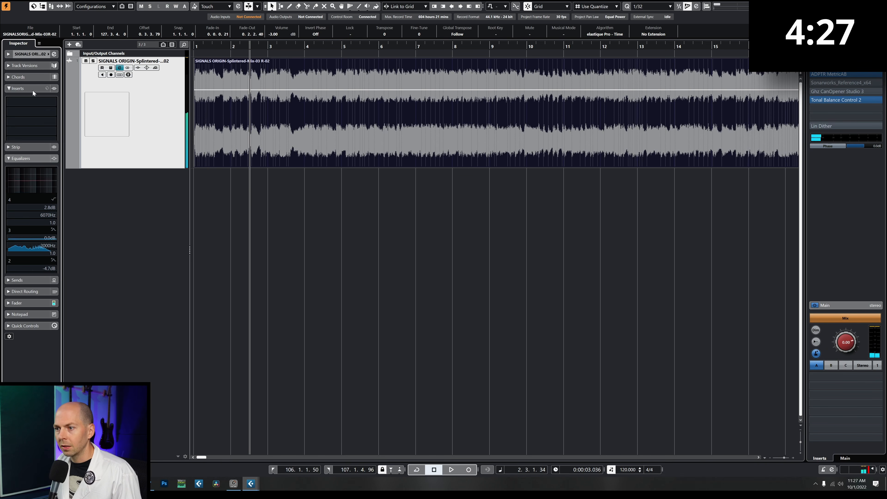
left_click(30, 112)
type("pro f")
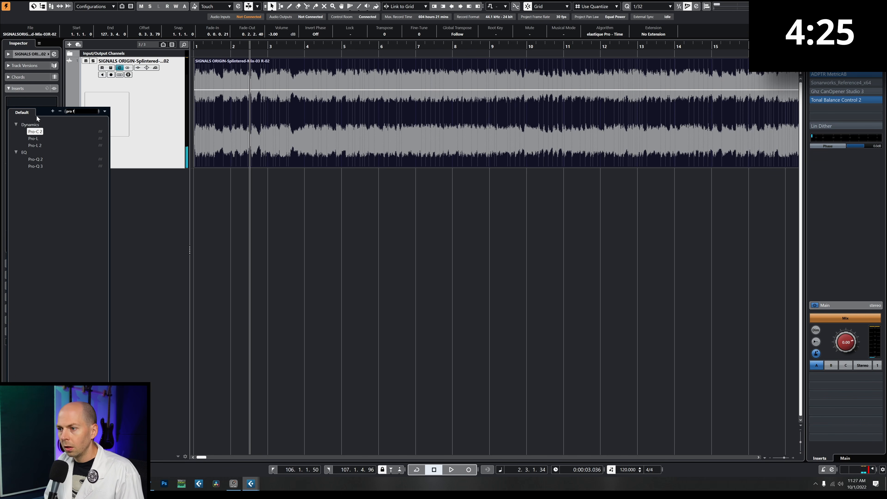
left_click(48, 166)
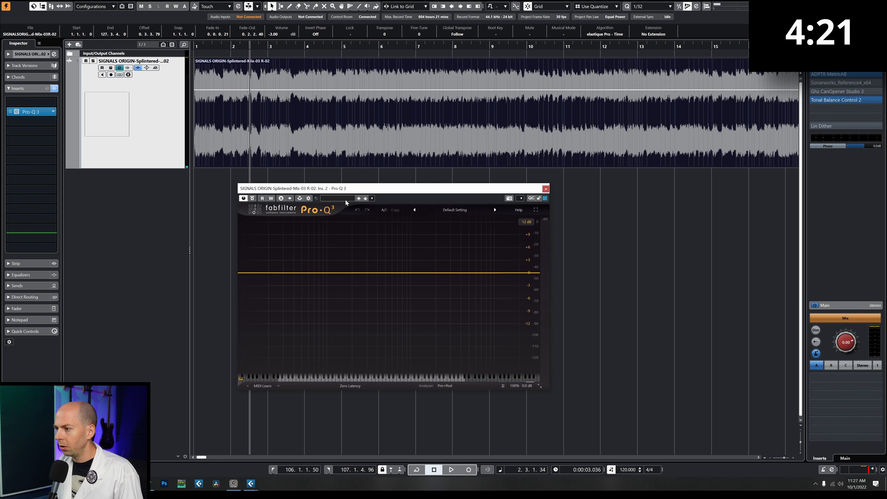
Add a dynamic bell cut in Pro-Q 3 at about 2.4 kHz, with about -3.3 dB gain and a Q of about 0.7
left_click_drag(353, 189, 446, 186)
key("space")
left_click_drag(481, 272, 531, 238)
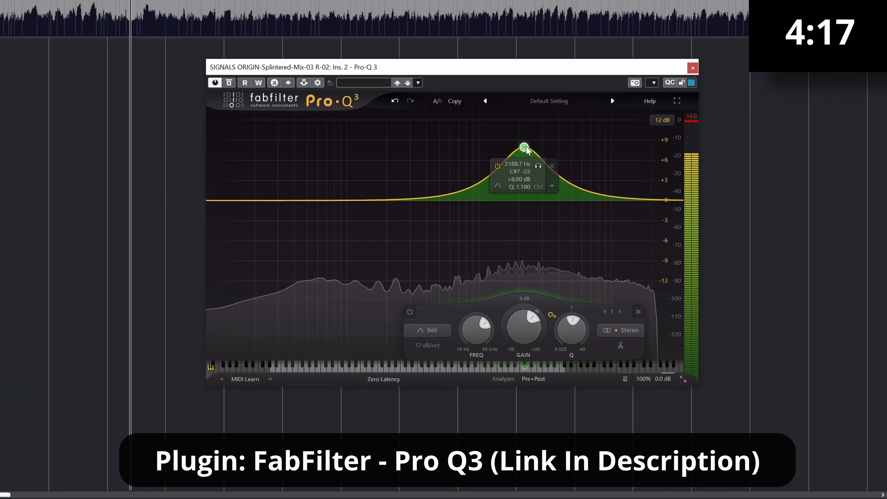
left_click_drag(532, 238, 531, 231)
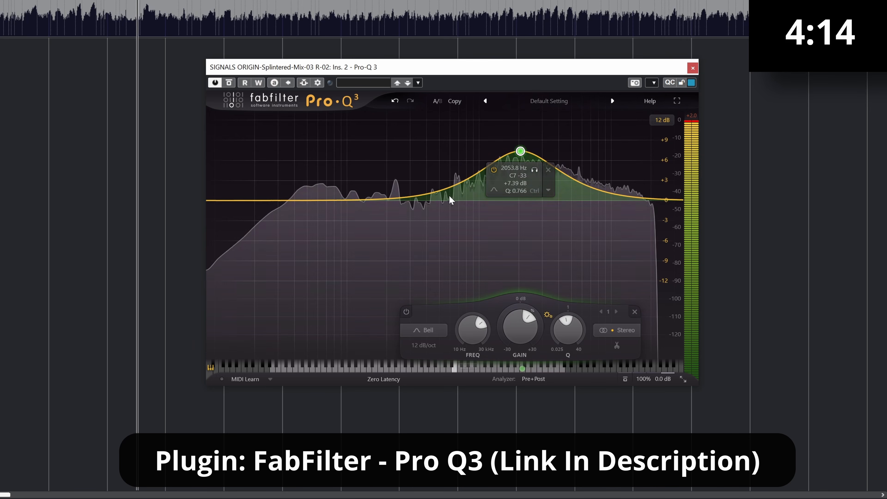
left_click_drag(522, 155, 530, 224)
left_click_drag(510, 331, 508, 305)
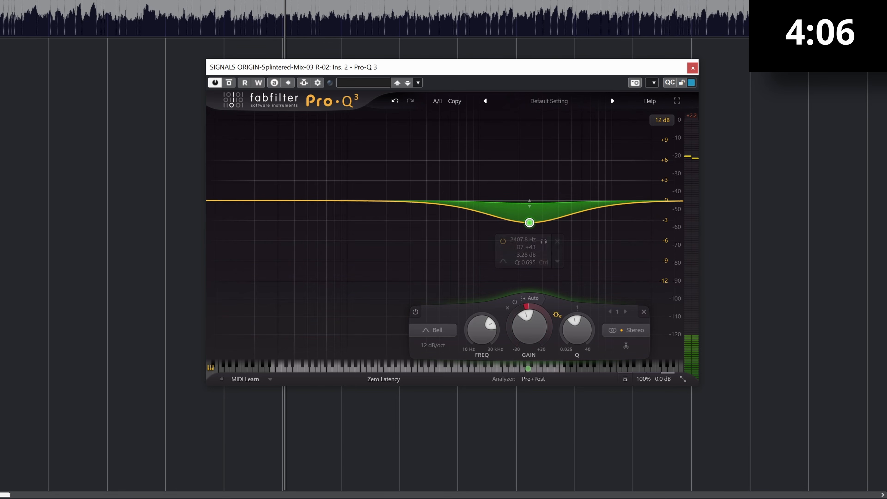
Add a 12 dB/oct low cut and sweep it to about 33 Hz while auditioning the song
key("space")
left_click(227, 200)
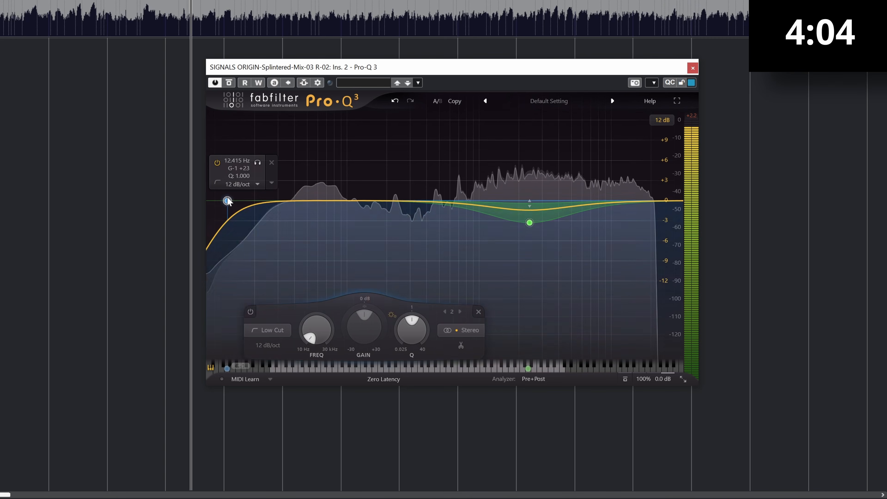
left_click_drag(258, 163, 304, 167)
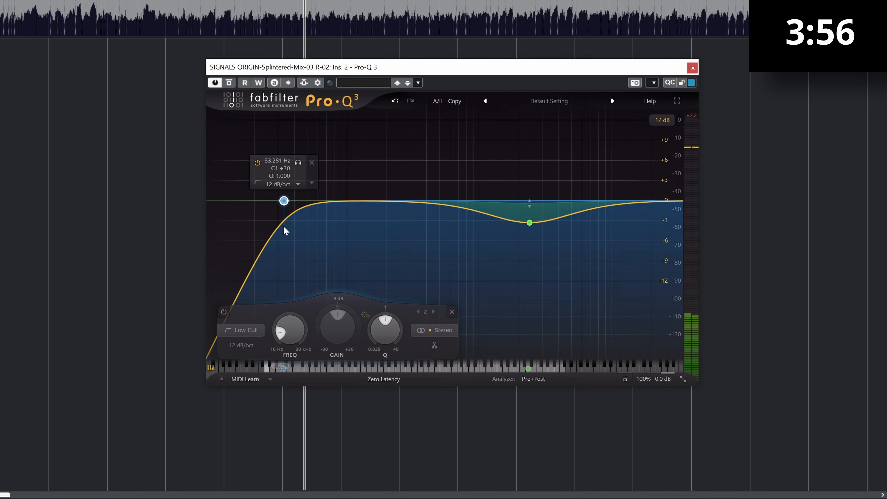
key("space")
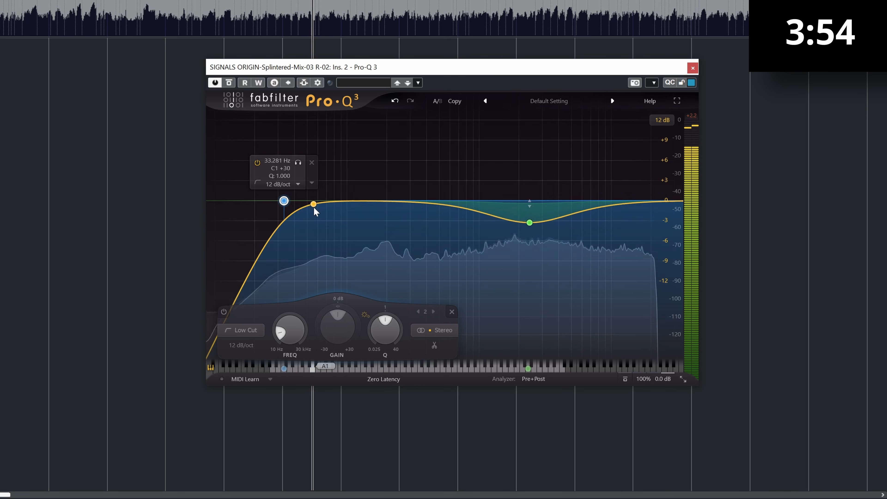
Add a low-cut band acting only on the Side signal and switch the equalizer's processing to Natural Phase
left_click(314, 206)
left_click(444, 331)
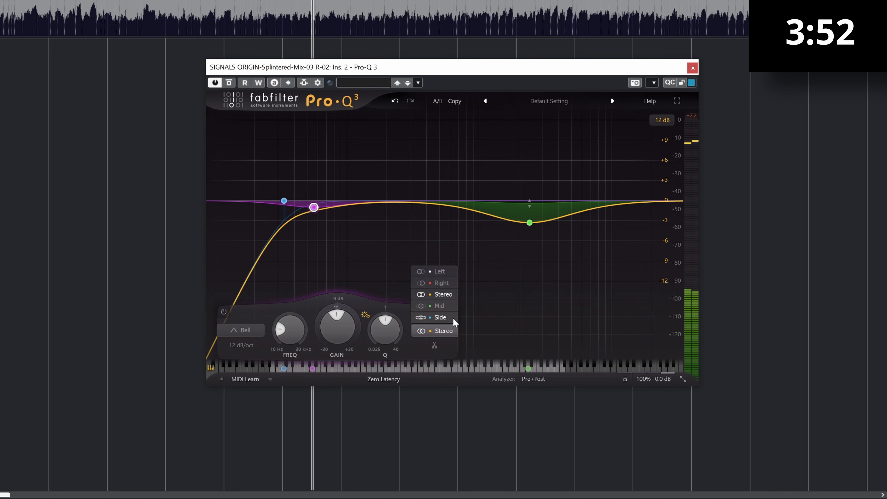
left_click(451, 317)
left_click(406, 380)
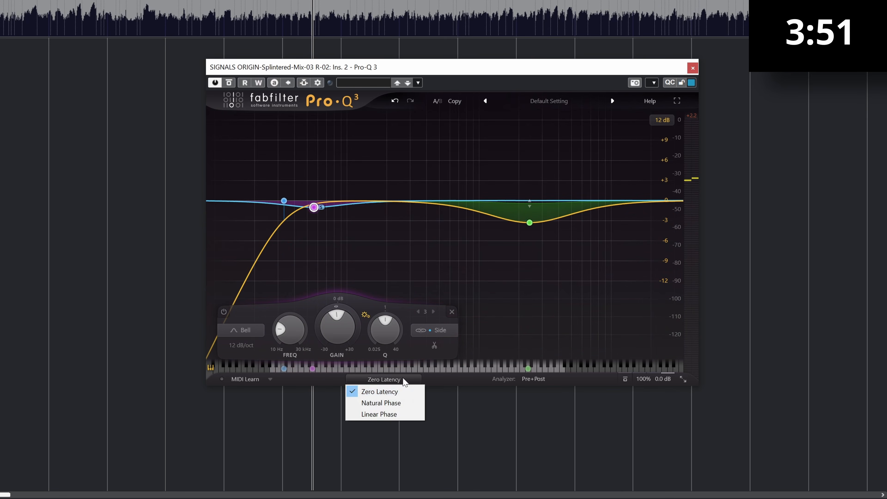
left_click(398, 406)
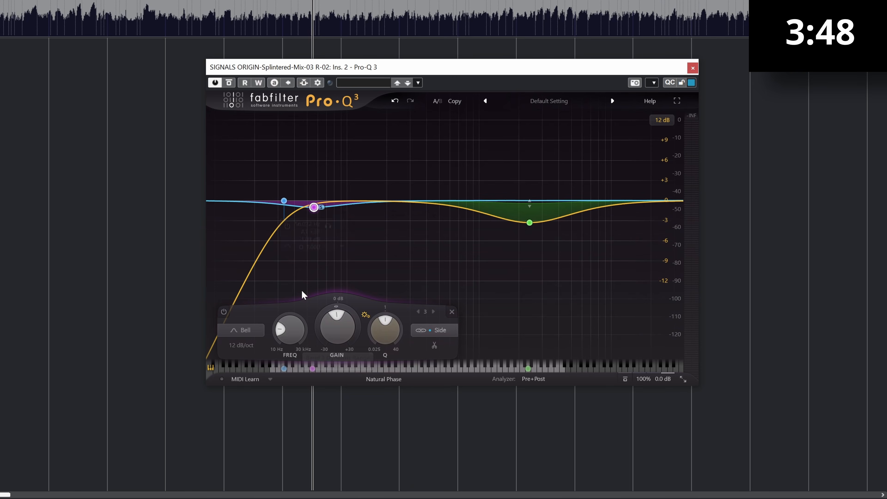
left_click(246, 331)
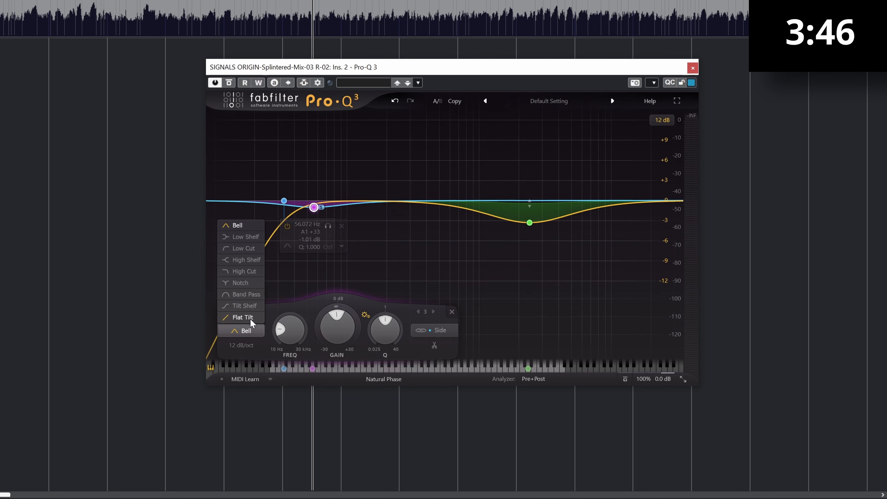
left_click(259, 249)
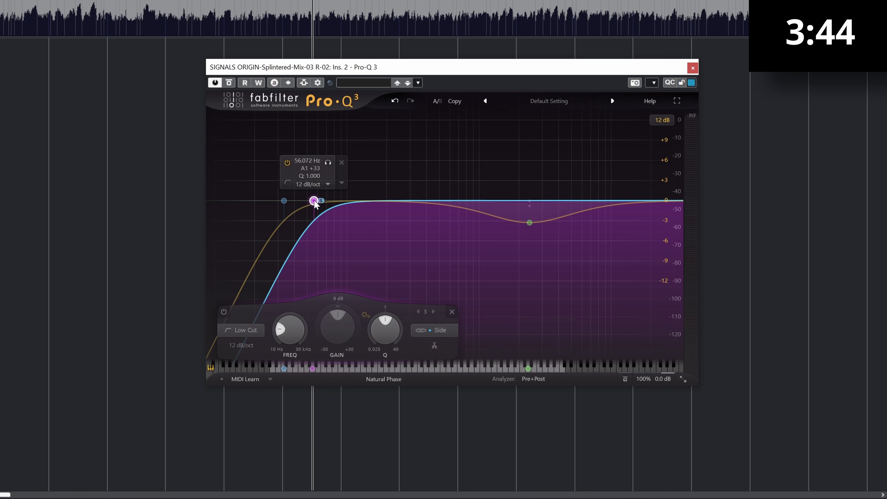
Sweep the Side low cut while soloing it during playback and settle it at about 109 Hz with a Q of about 1.03
left_click_drag(314, 202, 235, 193)
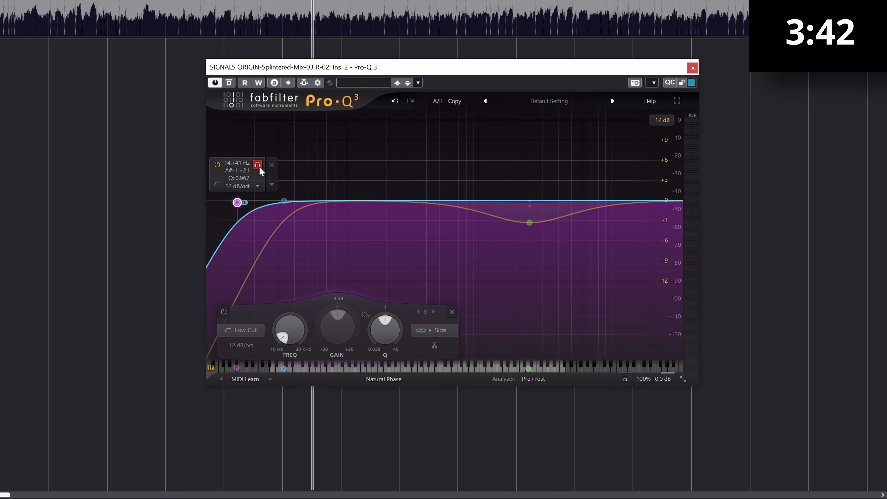
key("space")
left_click_drag(260, 167, 375, 174)
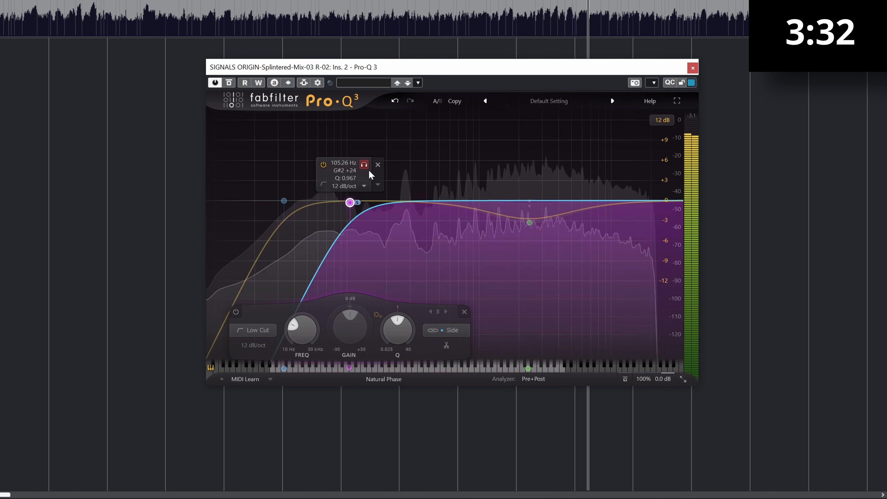
key("space")
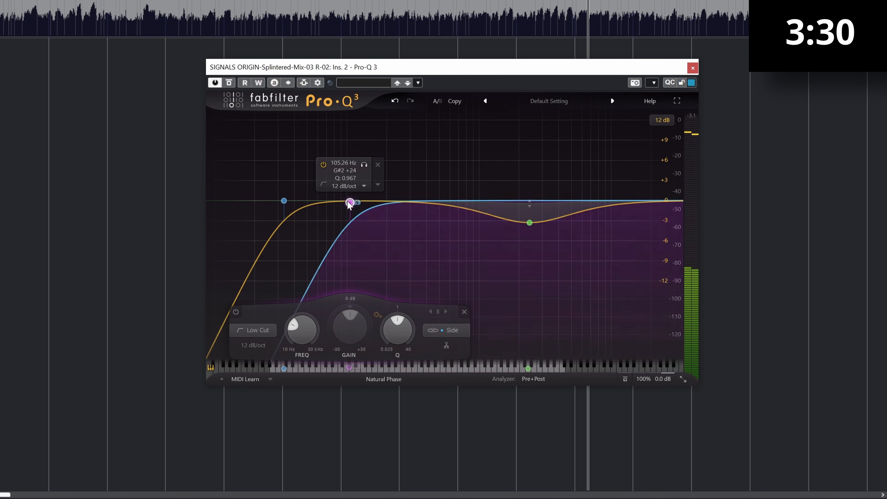
key("space")
left_click_drag(365, 164, 375, 171)
left_click_drag(352, 206, 353, 202)
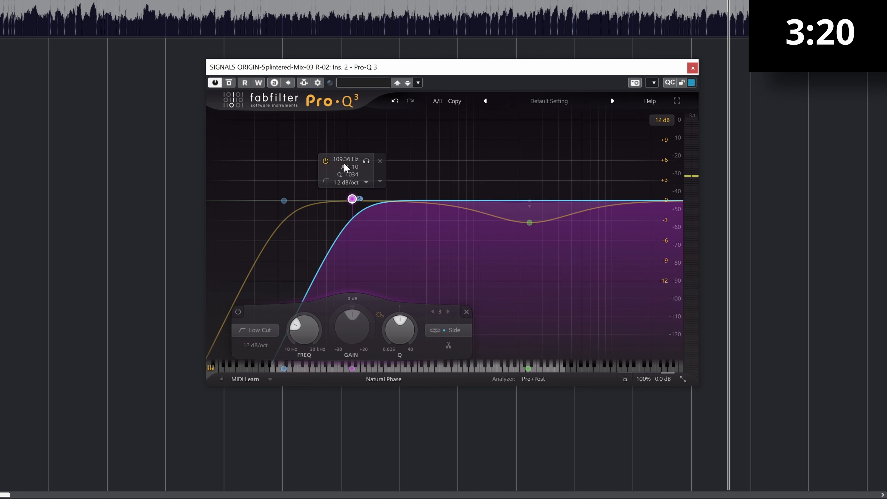
key("space")
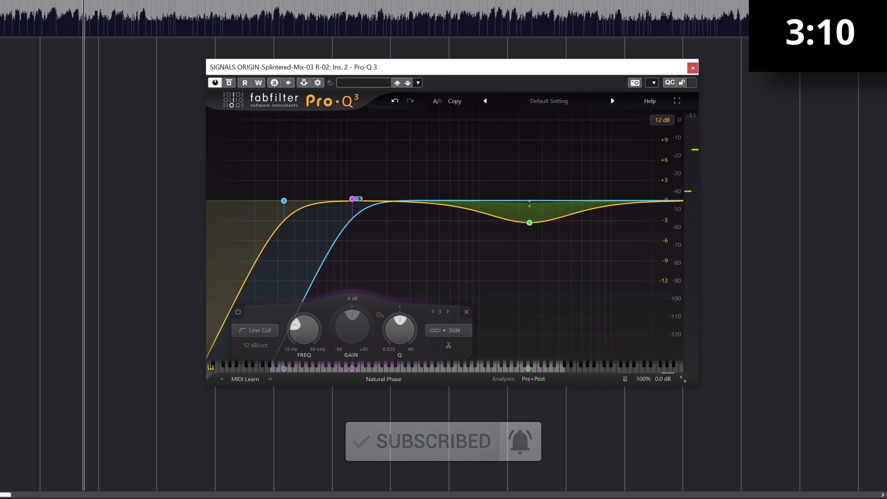
Insert the SSLComp Stereo compressor in the track's fourth insert slot and place its window over the equalizer
type("l")
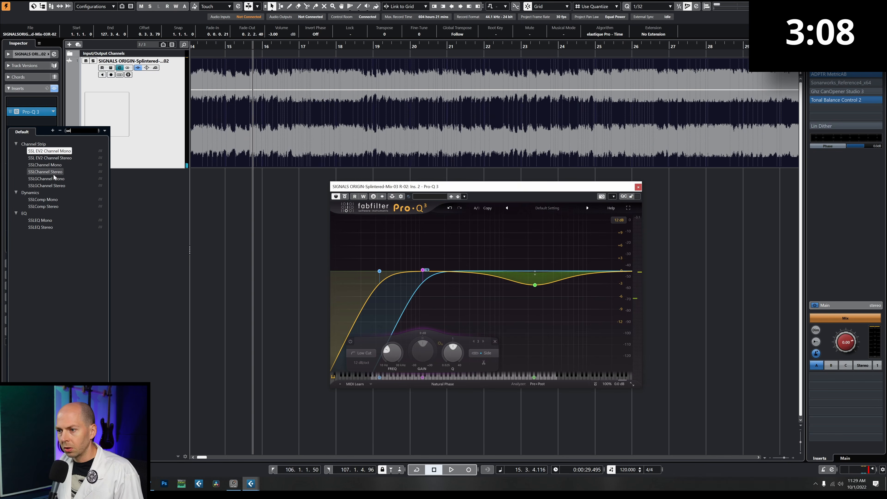
left_click(55, 202)
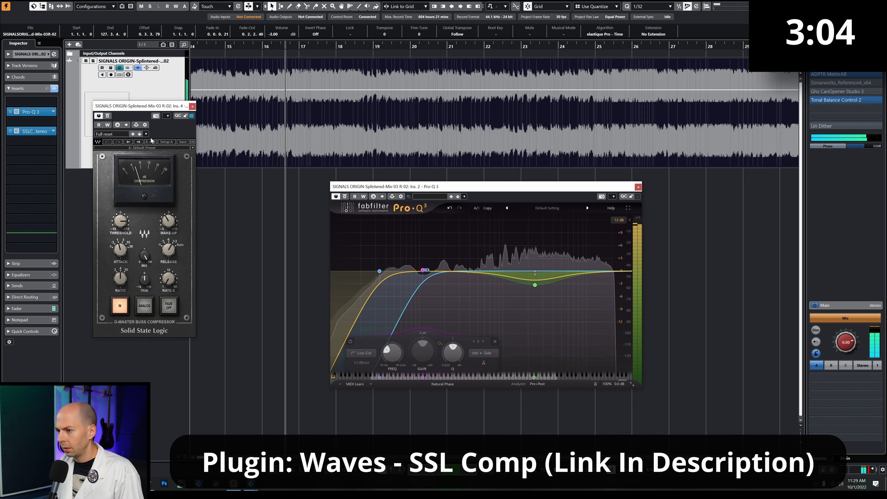
left_click_drag(141, 106, 537, 139)
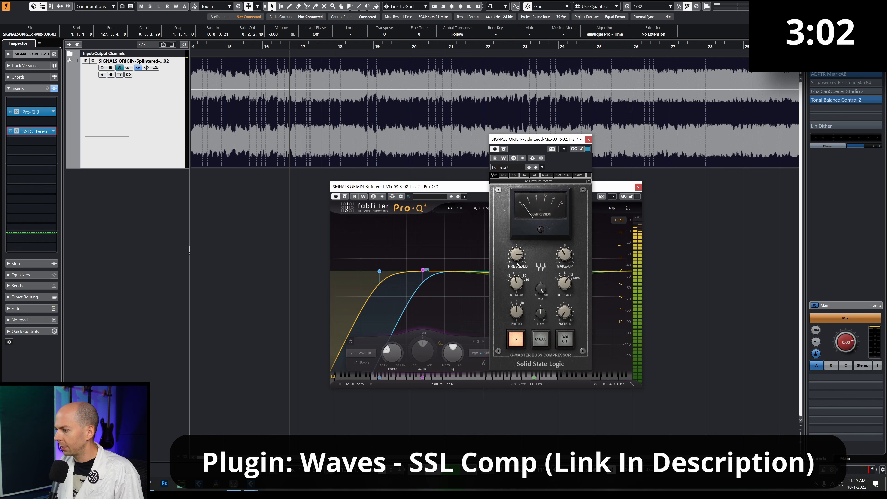
Set the SSL compressor's attack to 10 ms, shorten its release and lower its threshold while playing the song
left_click_drag(517, 255, 518, 230)
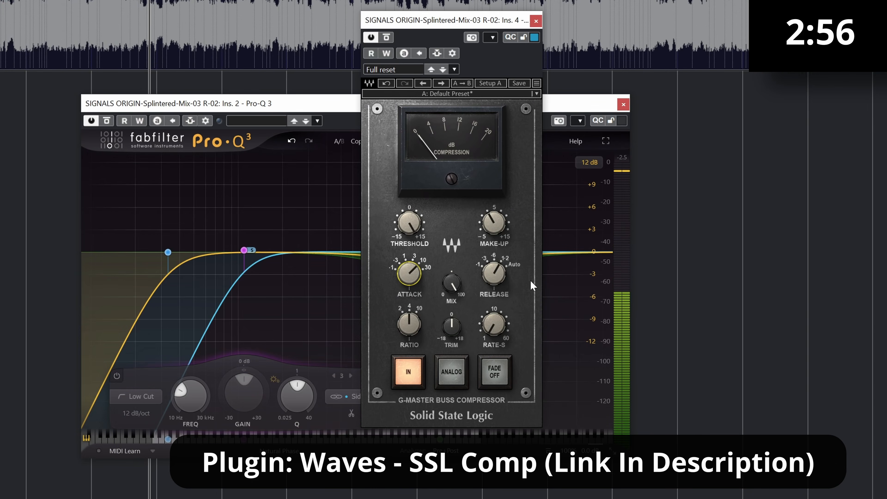
key("space")
left_click_drag(494, 273, 493, 301)
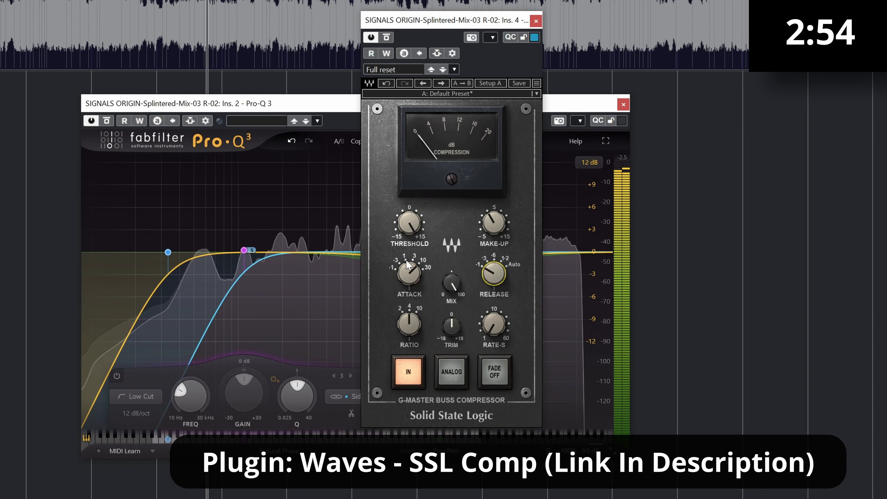
left_click_drag(408, 272, 409, 261)
left_click_drag(410, 225, 409, 283)
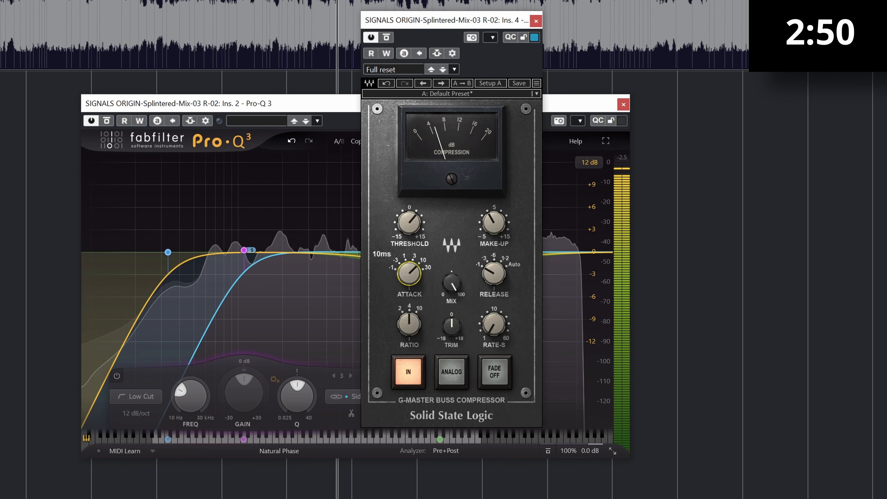
Raise the compressor's threshold slightly while auditioning the song at a 4:1 ratio, and close both plug-in windows
mouse_move(409, 325)
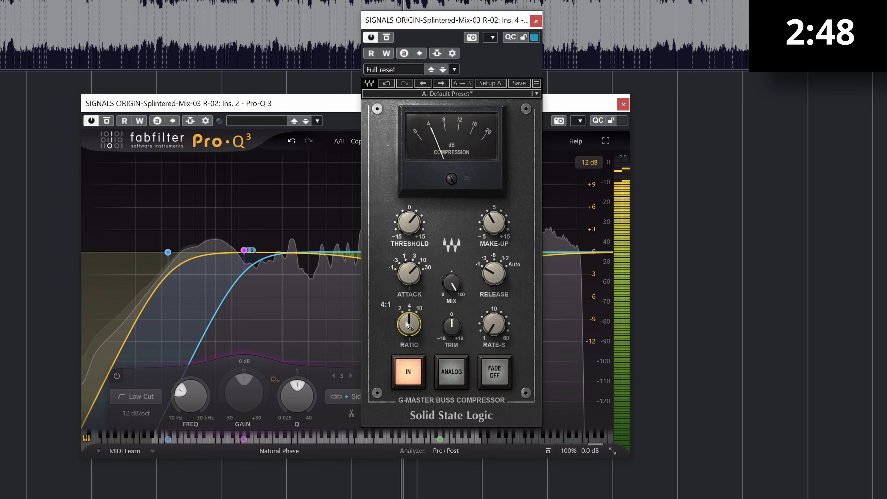
left_click_drag(410, 224, 409, 209)
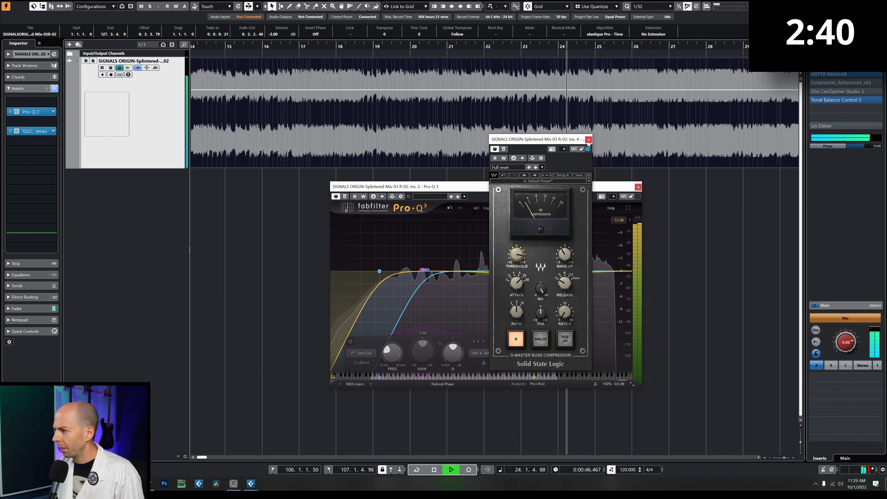
left_click(537, 21)
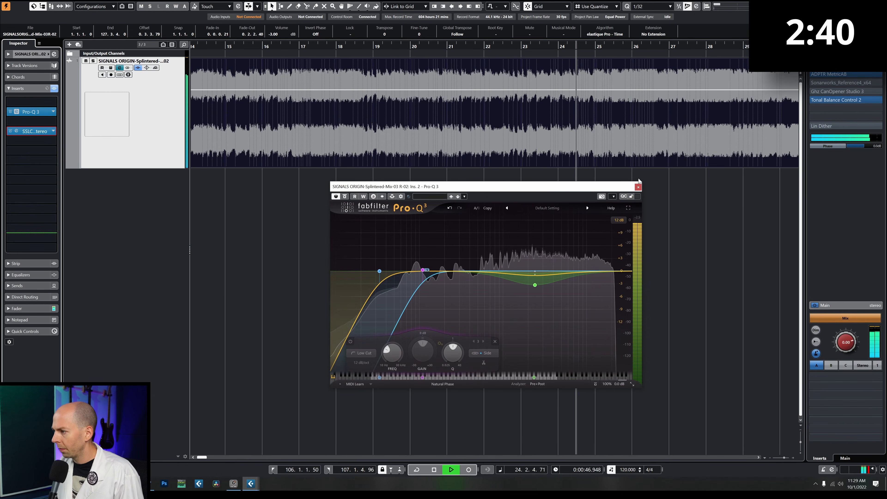
left_click(639, 187)
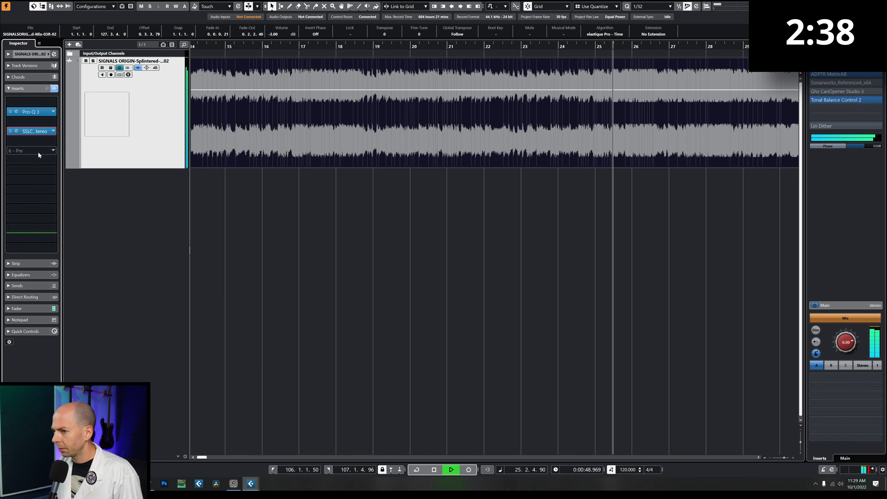
Reopen Pro-Q 3 and add a bell cut of about 1.9 dB near 3.76 kHz acting only on the Side signal
left_click(31, 115)
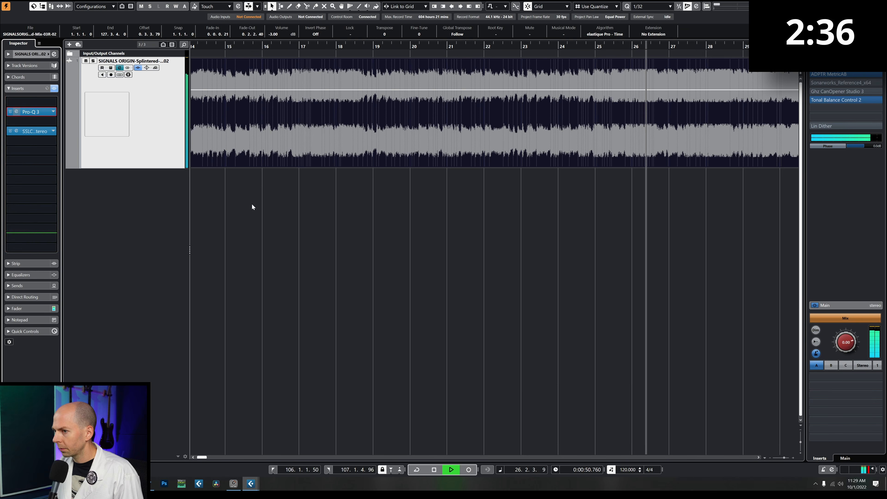
left_click_drag(502, 237, 555, 245)
left_click(521, 247)
key("space")
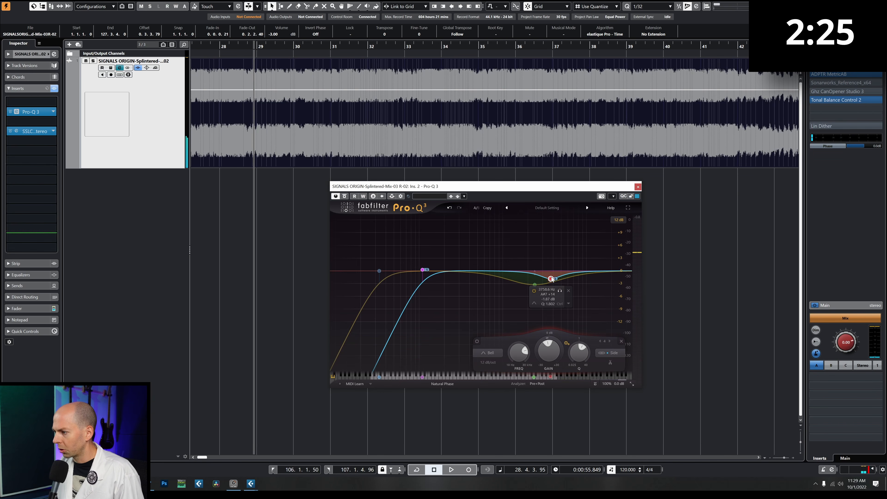
Add a stereo bell cut of about 1.2 dB near 776 Hz while auditioning the song, and close the equalizer
left_click(478, 271)
key("space")
left_click(547, 357)
left_click(550, 336)
mouse_move(478, 271)
left_mouse_down()
mouse_move(492, 231)
mouse_move(491, 280)
left_mouse_up()
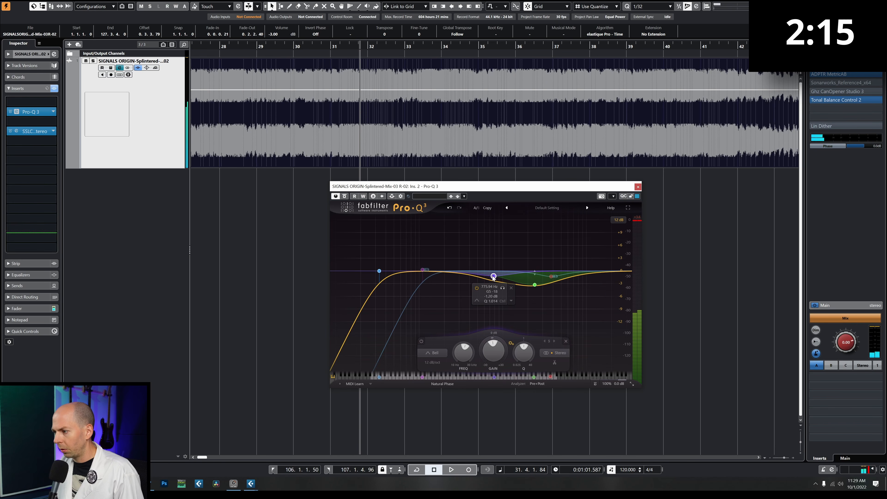
key("space")
left_click(638, 187)
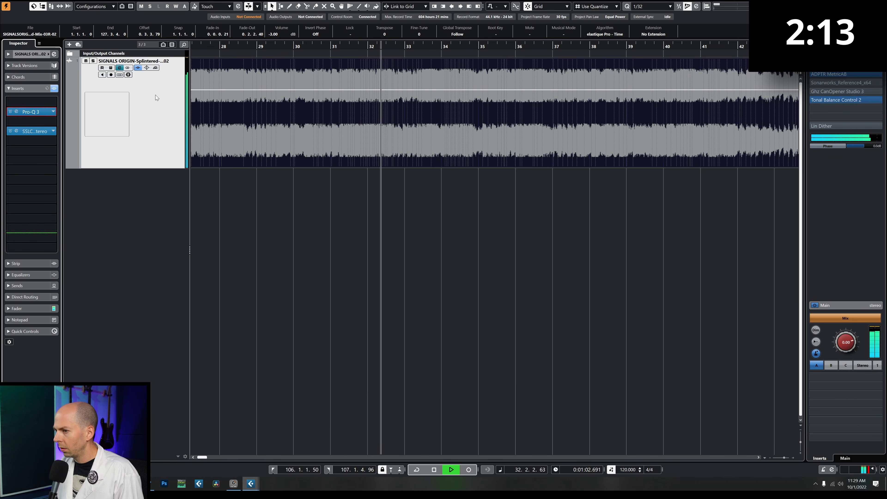
Add a high-frequency stereo band in Pro-Q 3, change it to Bell and boost it at 30 kHz with a Q of about 0.525
left_click(41, 113)
left_click(603, 271)
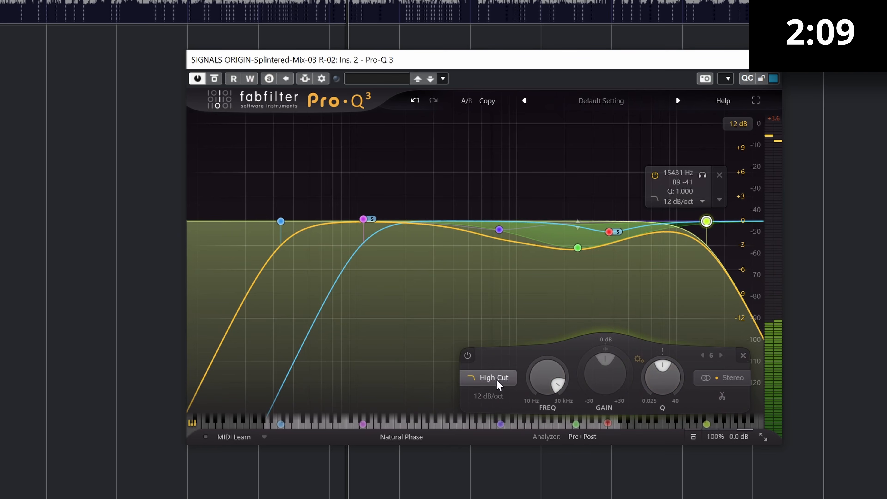
left_click(477, 377)
left_click(503, 254)
left_click_drag(710, 223, 753, 210)
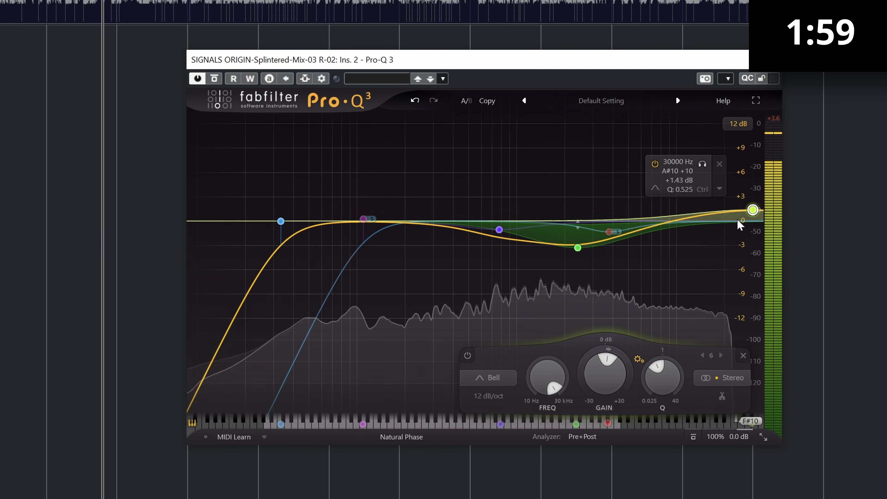
left_click_drag(753, 209, 775, 198)
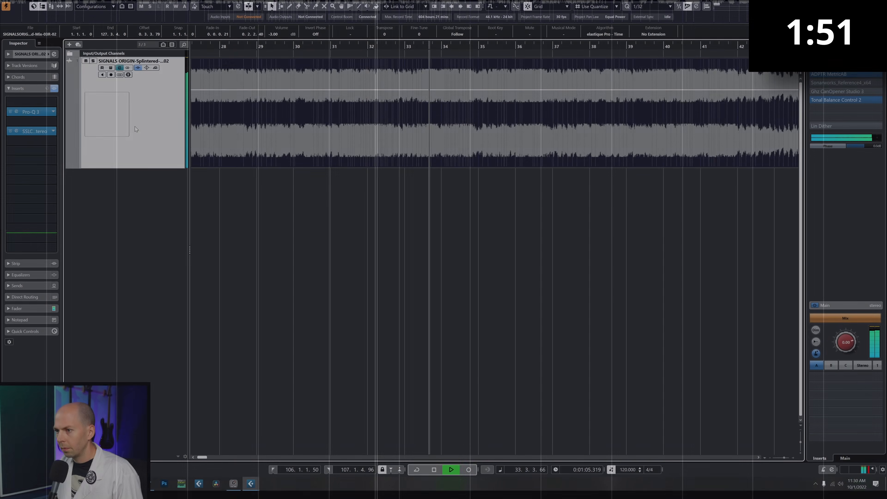
Insert FabFilter Pro-L 2 on the track and move it to the post-fader insert slot 15
left_click(23, 187)
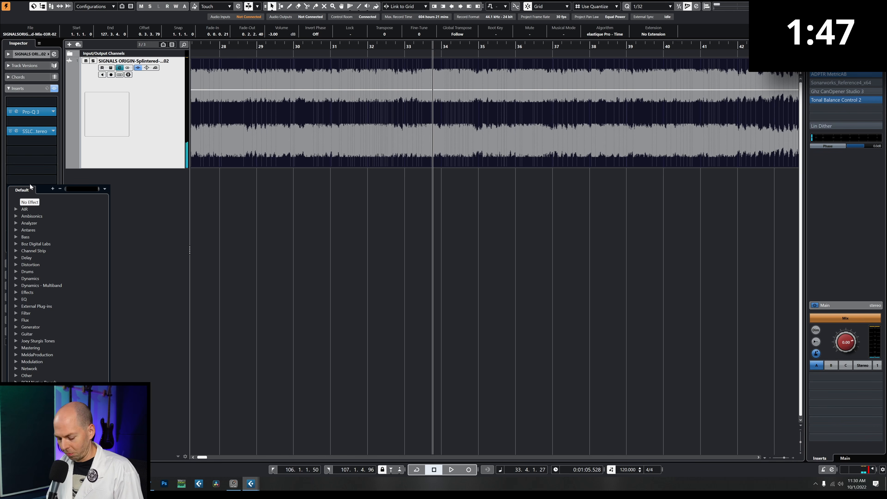
type("ozo")
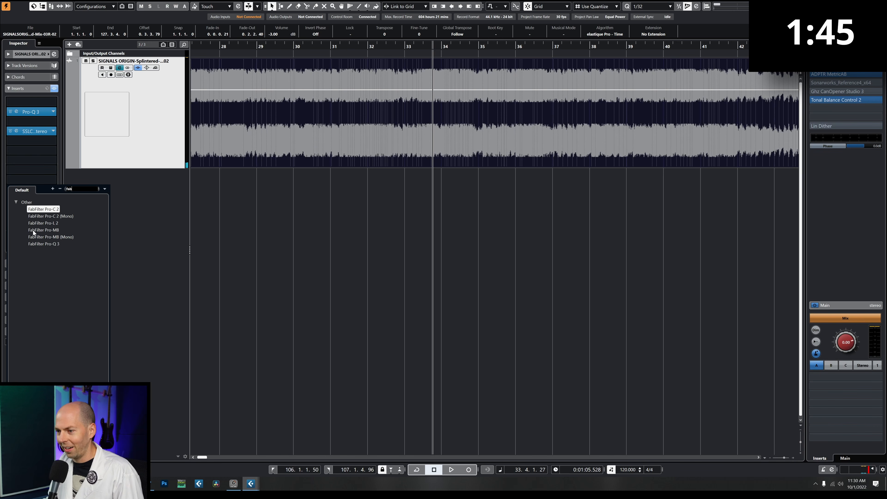
left_click(56, 229)
left_click_drag(49, 189, 43, 237)
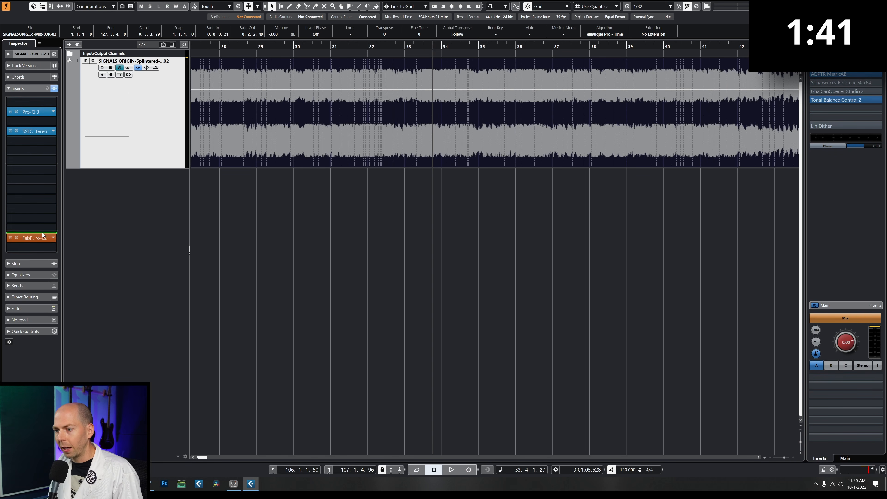
Insert Newfangled Saturate in slot 14, directly before the Pro-L 2 limiter
left_click(43, 229)
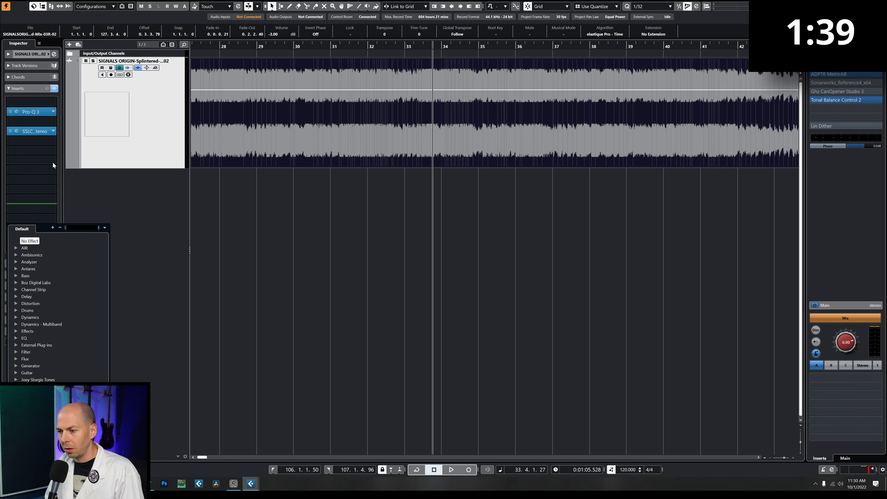
type("satu")
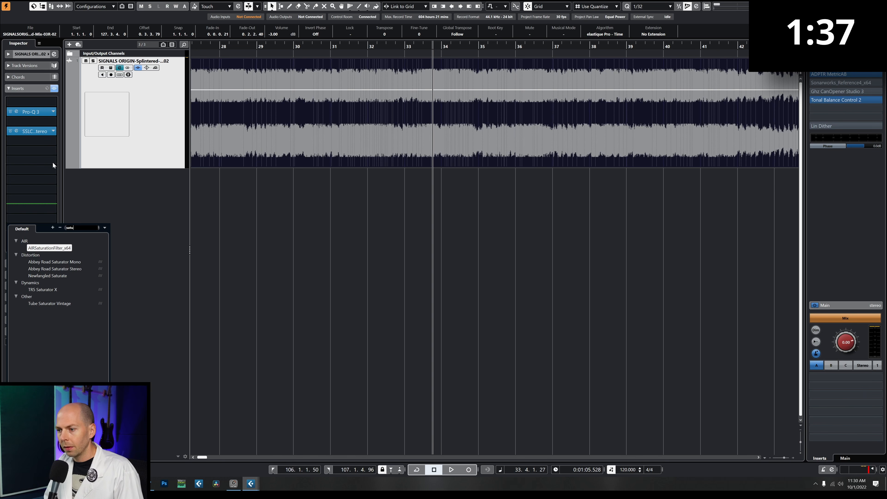
type("rate")
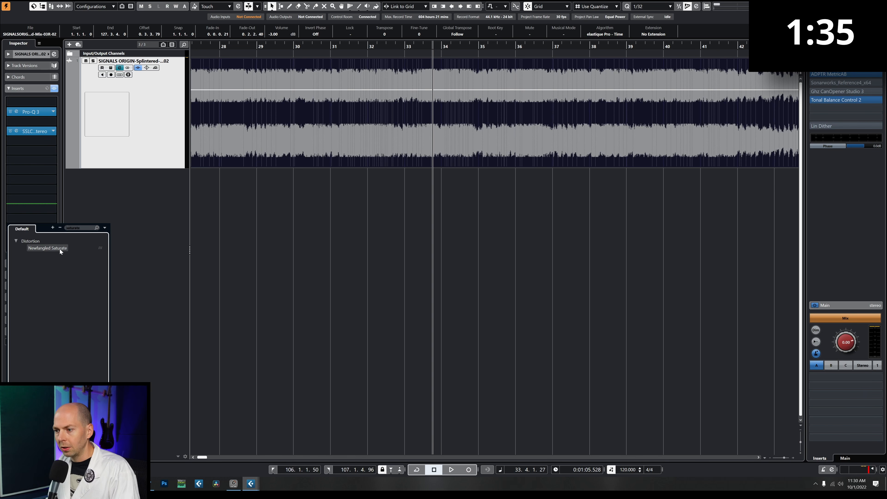
left_click(60, 249)
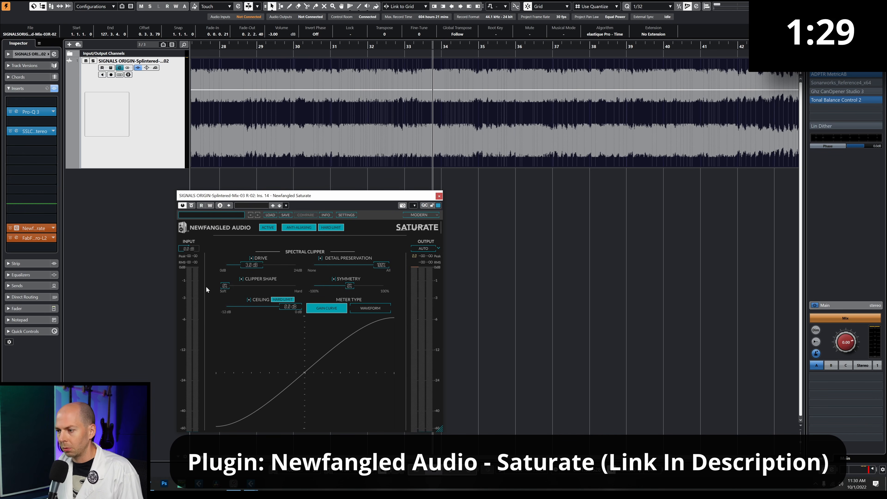
Lower Saturate's drive to 1.6 dB during playback and set its clipper shape to 98% towards Hard
key("space")
left_click_drag(255, 266, 246, 266)
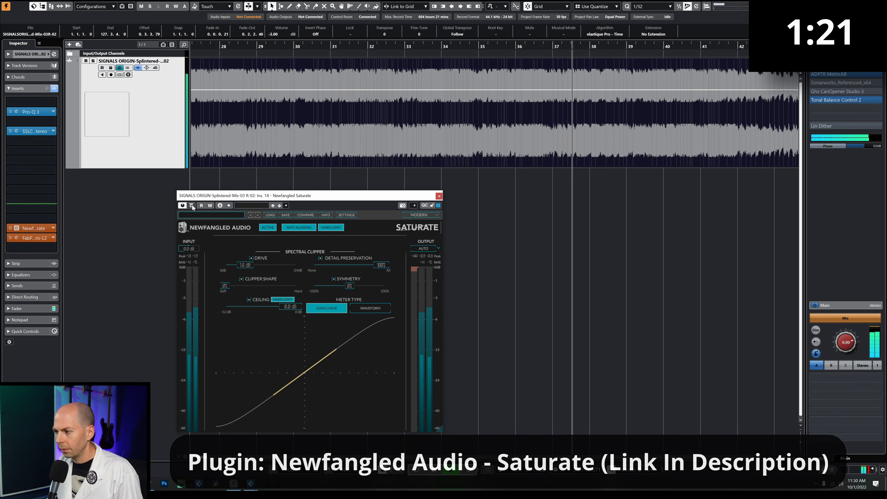
key("space")
left_click_drag(229, 286, 320, 285)
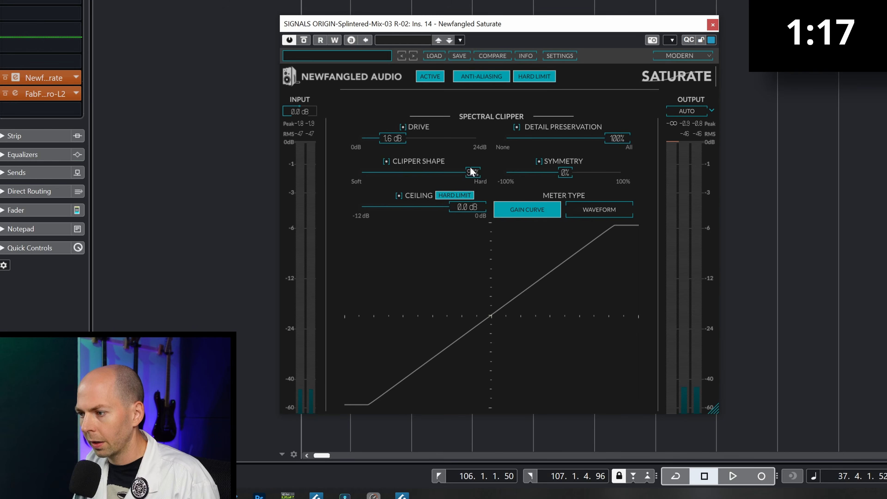
Vary Saturate's drive from 0.9 dB upward while auditioning the song and settle it at about 2.8 dB
key("space")
left_click_drag(395, 136, 389, 136)
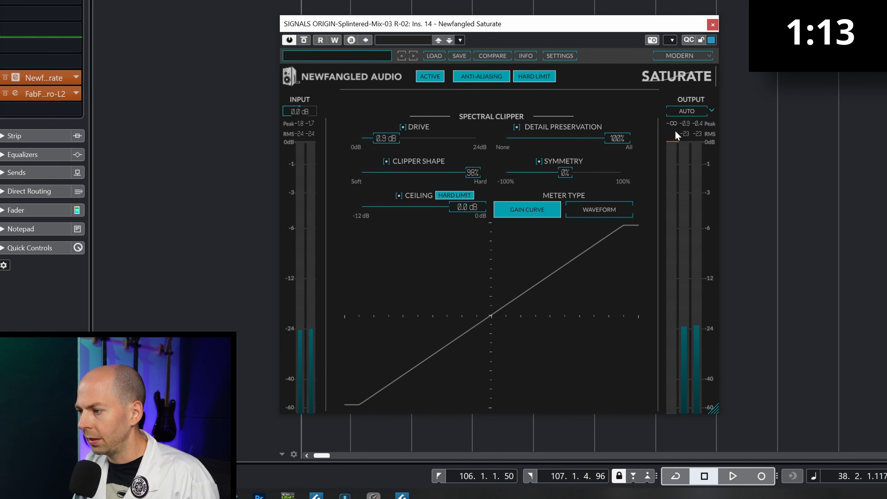
key("space")
mouse_move(397, 136)
left_mouse_down()
mouse_move(421, 142)
mouse_move(403, 136)
left_mouse_up()
key("space")
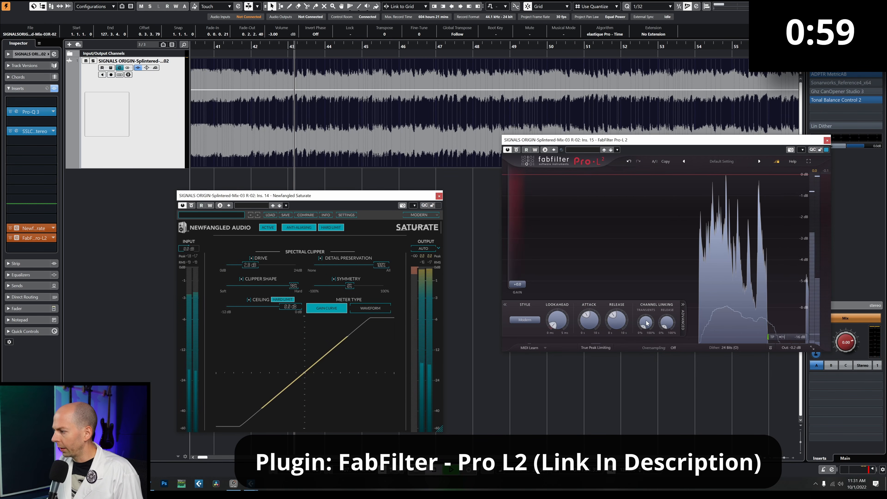
Push the Pro-L 2 gain during playback, switch the limiting style to Aggressive and settle the gain at +2.6 dB
left_click_drag(518, 284, 519, 264)
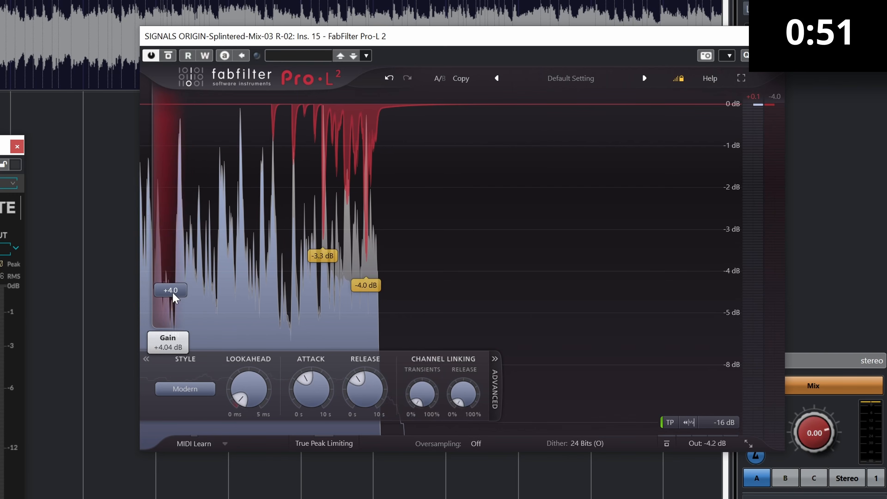
left_click_drag(174, 294, 173, 287)
left_click(184, 388)
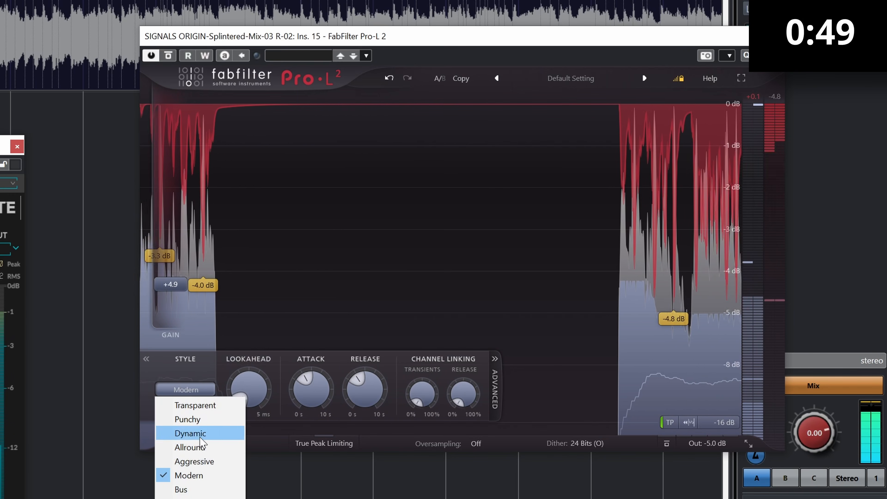
left_click(195, 462)
left_click_drag(172, 284, 173, 303)
key("space")
Set the limiter's output level to -0.2 dB and close the Saturate and Pro-L 2 windows
double_click(698, 445)
type("-0.2")
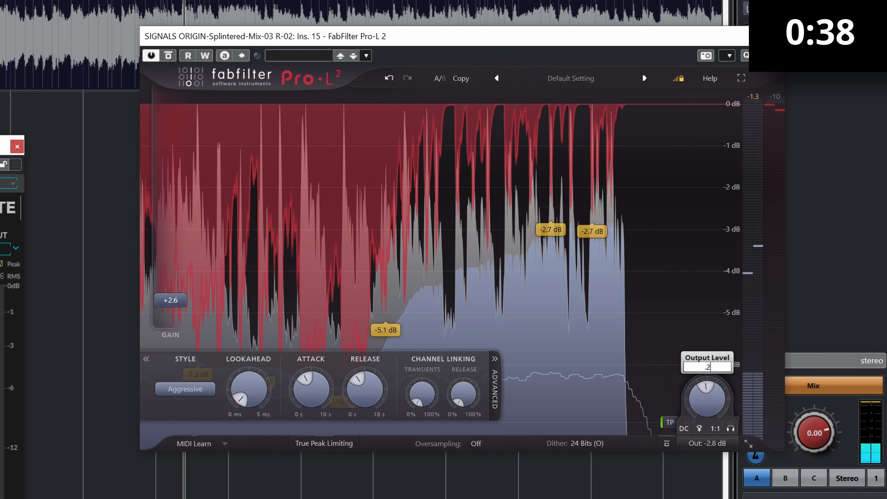
key("Return")
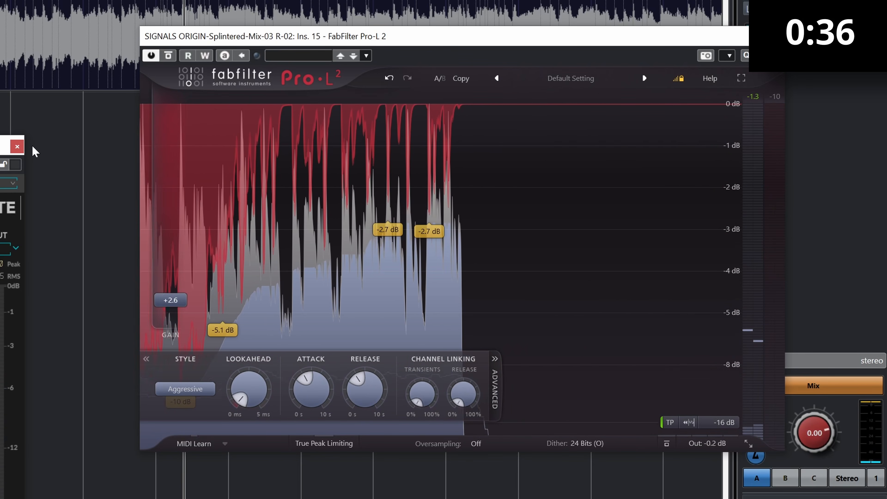
left_click(18, 149)
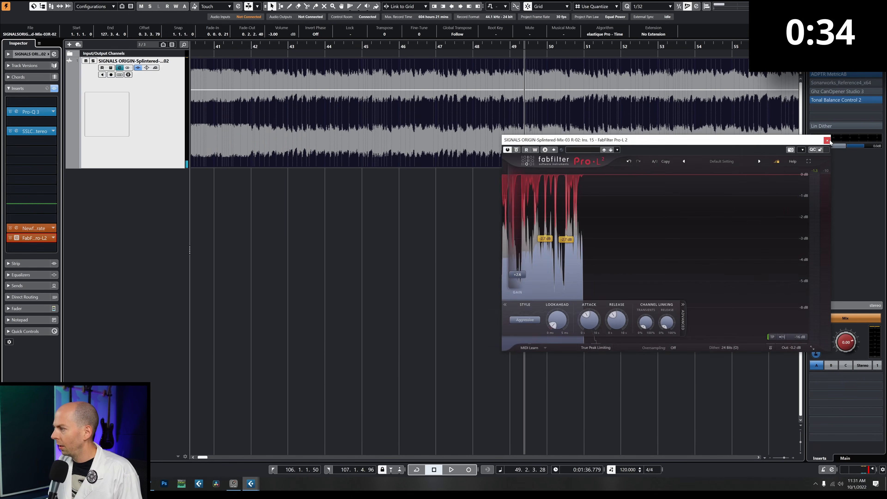
left_click(828, 140)
Insert Waves Center Stereo in insert slot 7, raise its Sides fader slightly and close its window
left_click(34, 155)
type("cen")
key("BackSpace")
key("BackSpace")
key("BackSpace")
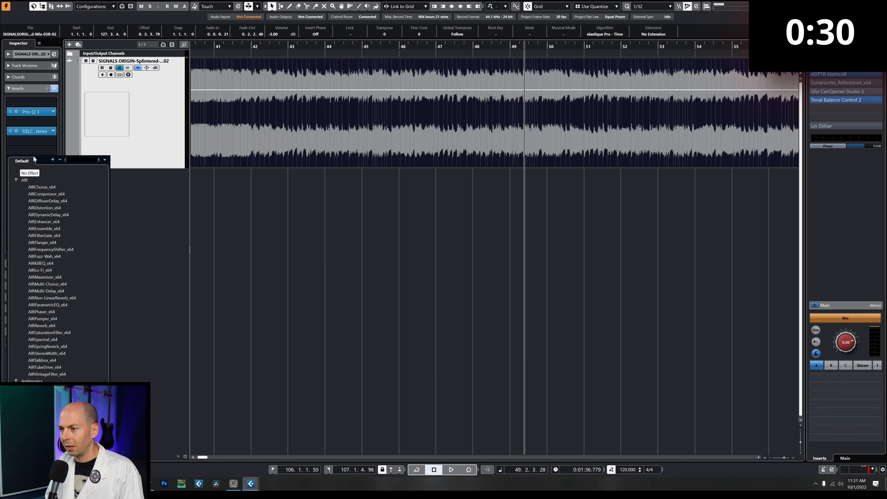
type("center")
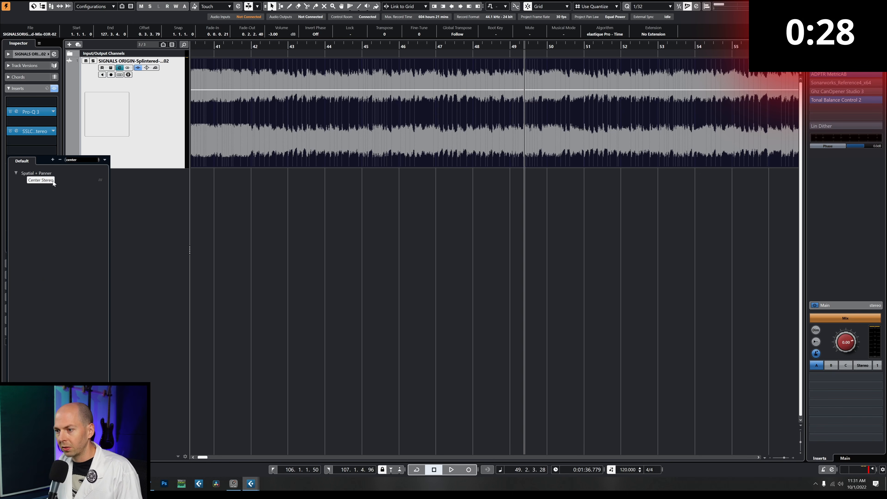
left_click(52, 181)
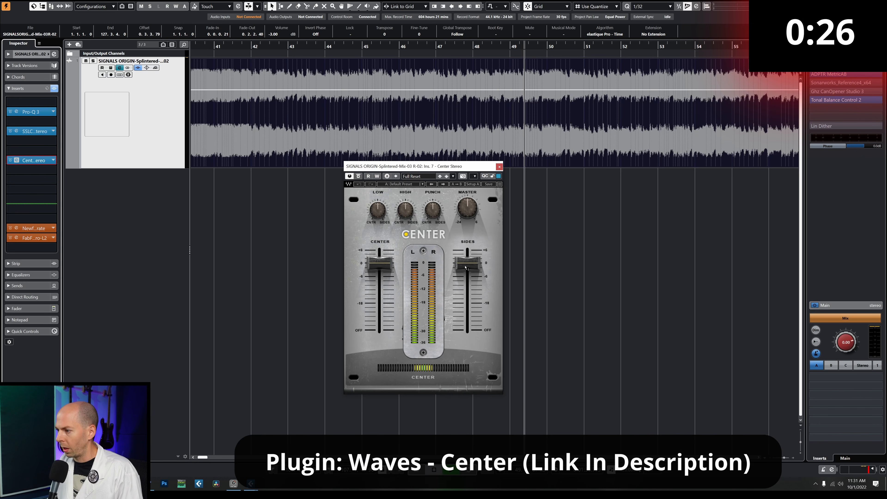
left_click_drag(468, 263, 467, 263)
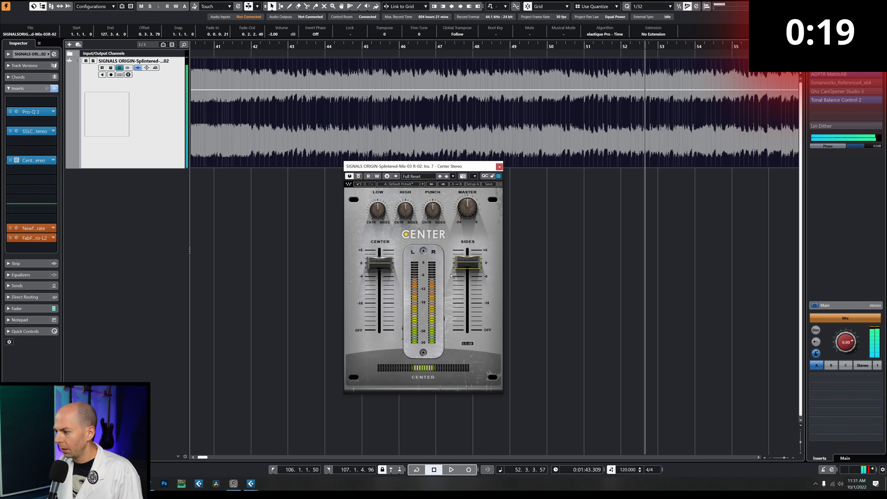
left_click(500, 166)
Insert the soothe2 resonance suppressor in insert slot 10 on the song track
left_click(33, 187)
type("comp")
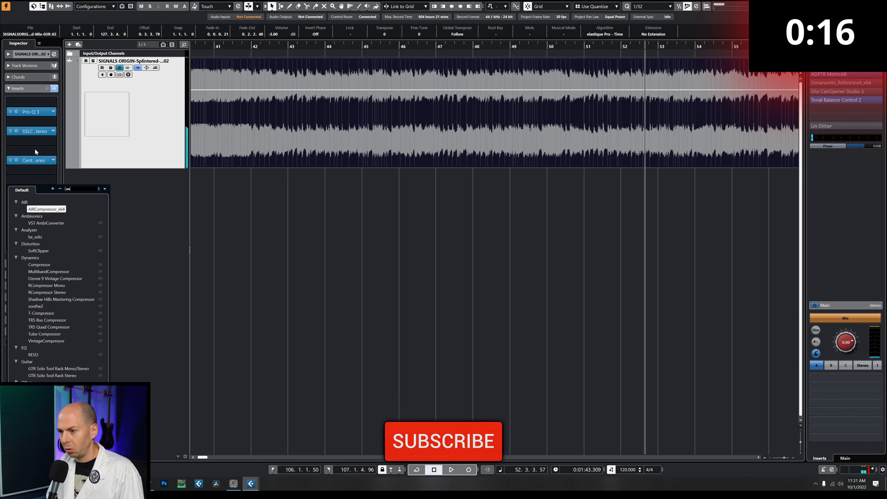
key("Return")
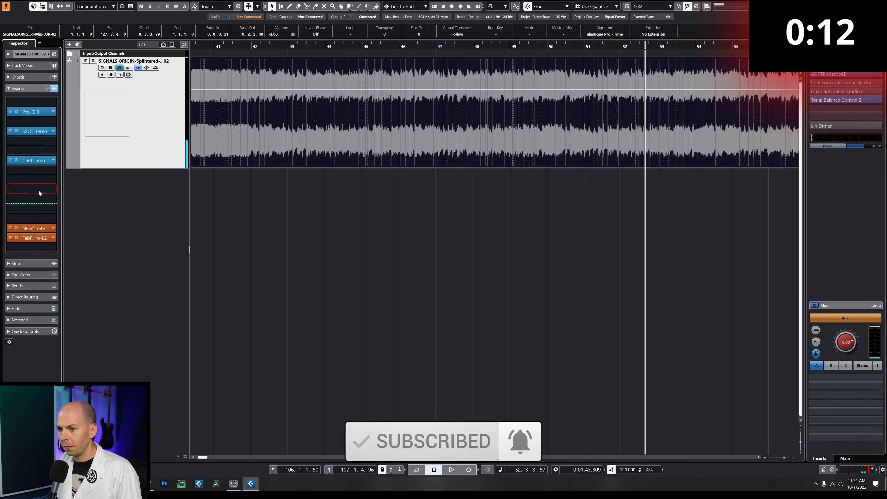
left_click(35, 179)
key("Escape")
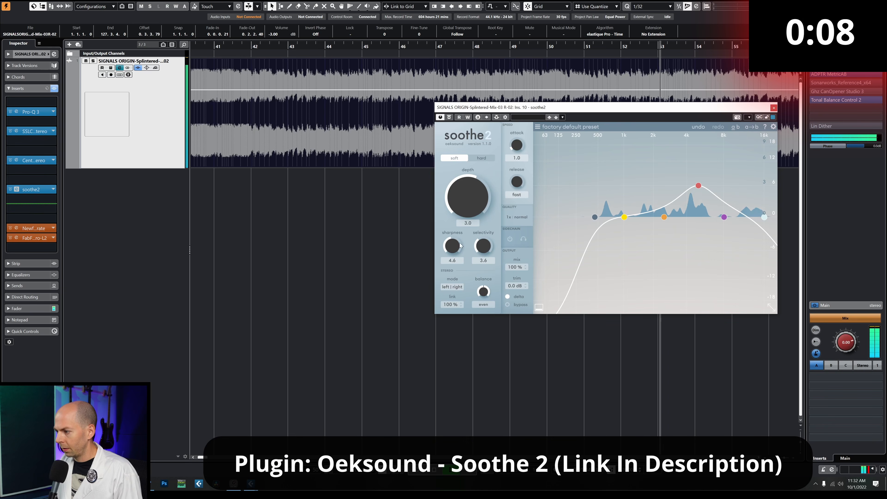
Set soothe2's depth to 8.5, raise the purple high band, shift the low cut upward and set band 2 to 3k5 Hz with 1.9 dB sensitivity
left_click_drag(463, 194, 465, 172)
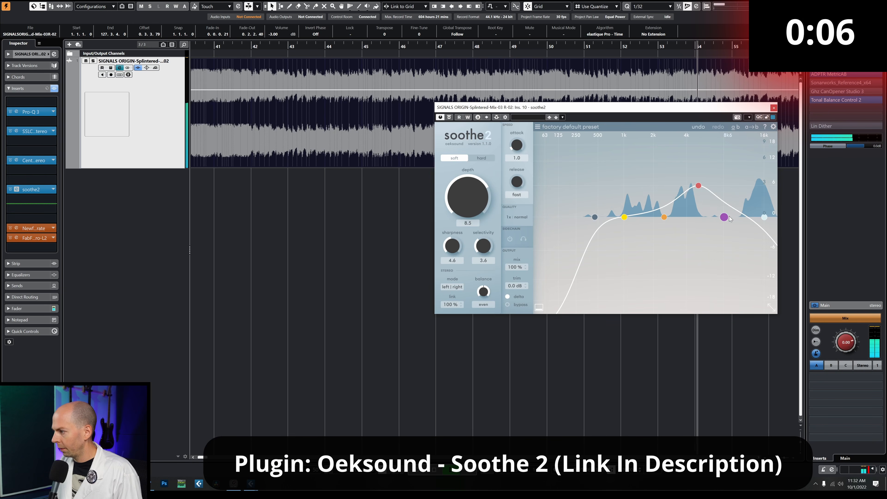
left_click_drag(724, 217, 755, 194)
left_click_drag(595, 217, 682, 203)
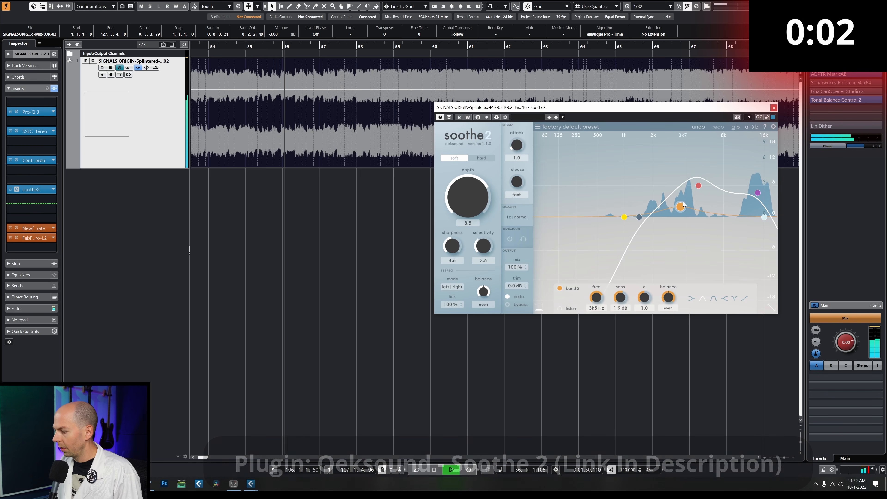
Stop playback and turn off soothe2's delta monitoring to hear the full processed signal
key("space")
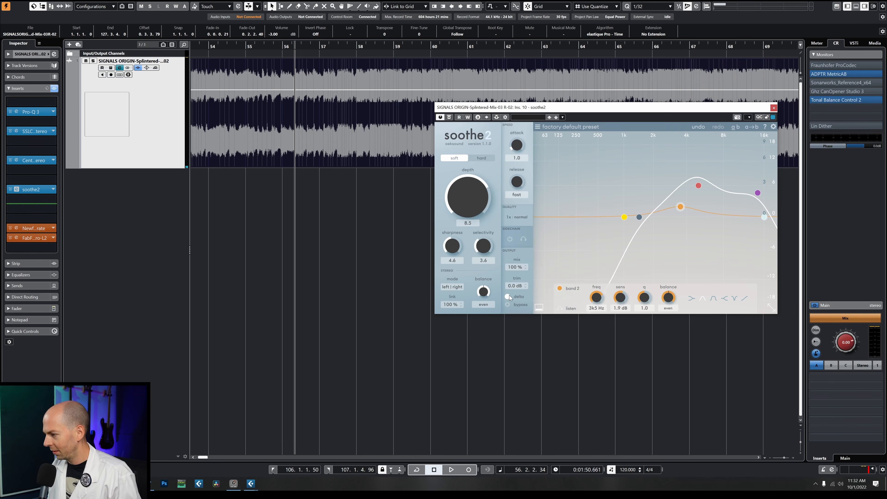
left_click(509, 297)
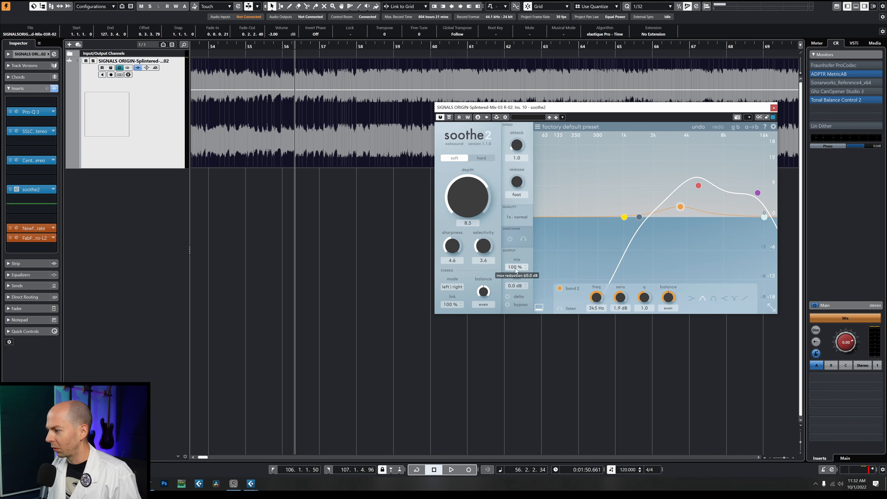
key("space")
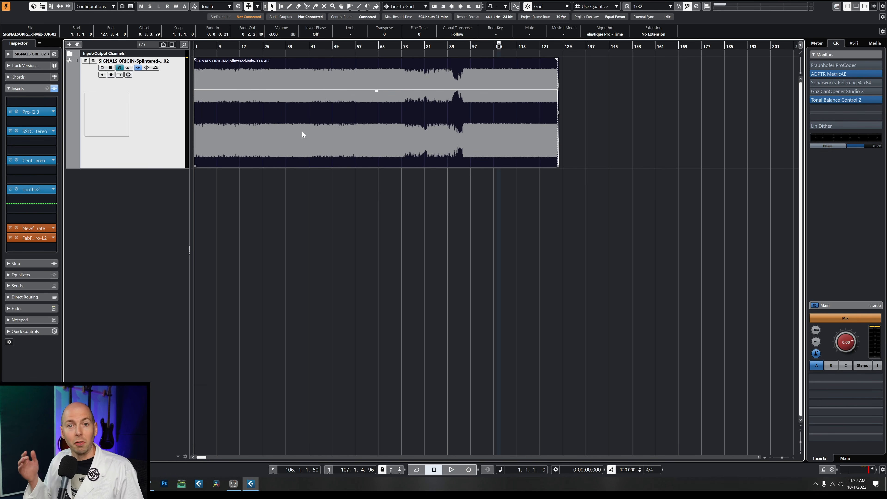
Play the song from its start while toggling bypass on the whole insert chain to compare mix and master, and return the cursor to the start
left_click(54, 89)
left_click(55, 89)
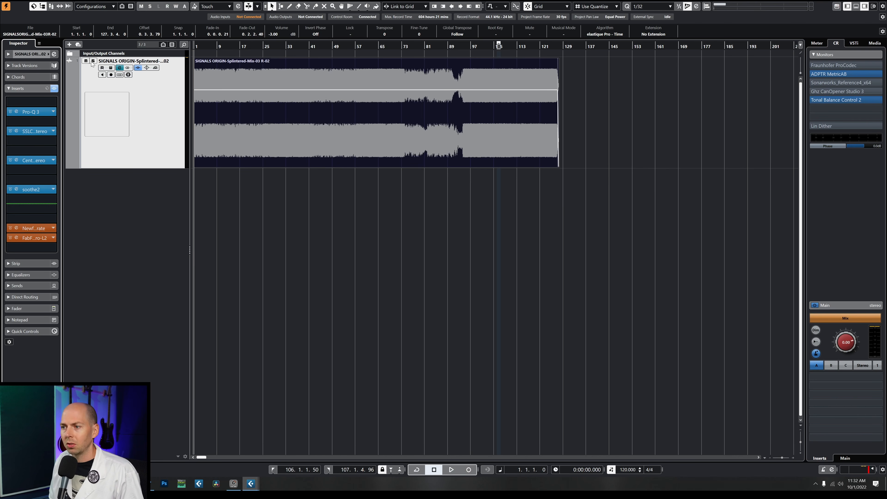
left_click_drag(205, 47, 193, 48)
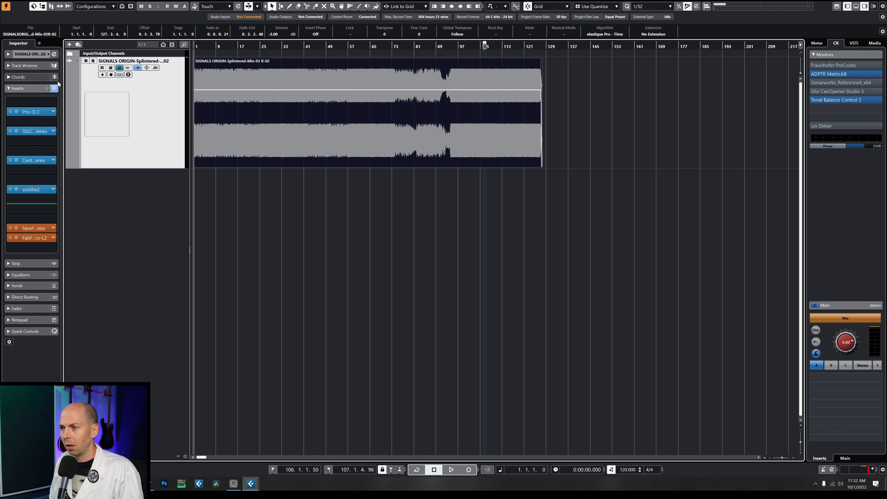
left_click(54, 89)
key("space")
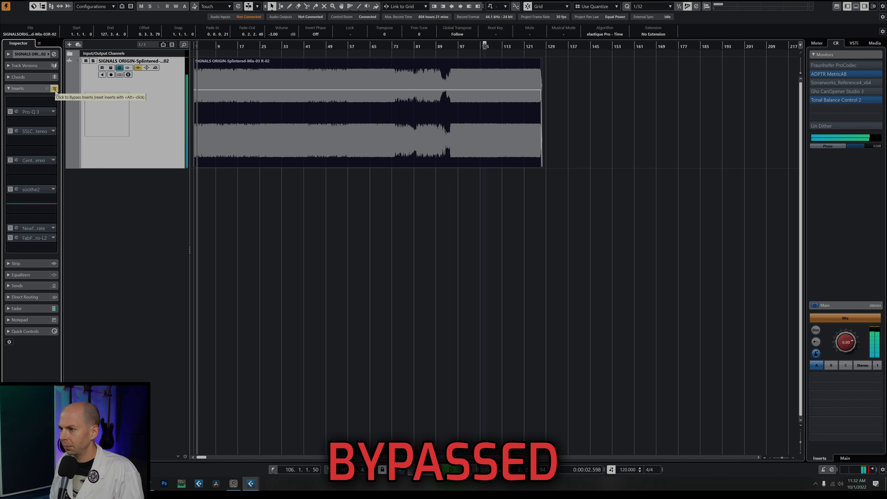
left_click(55, 90)
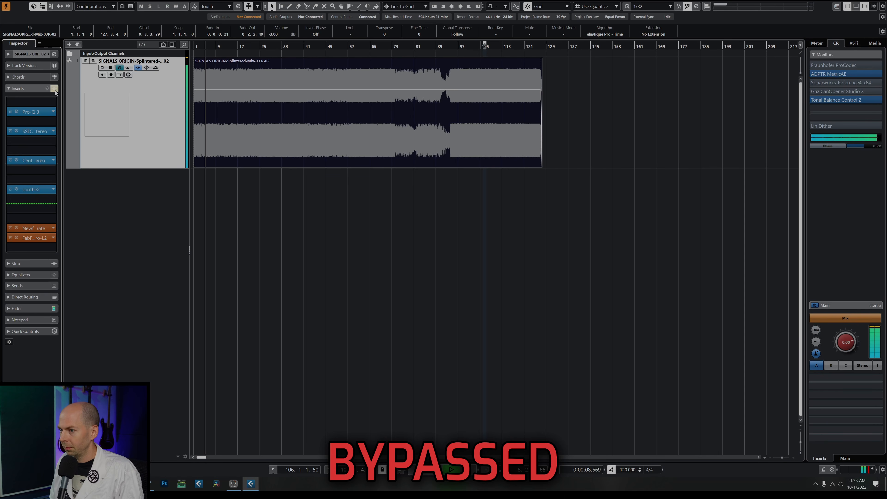
left_click(54, 90)
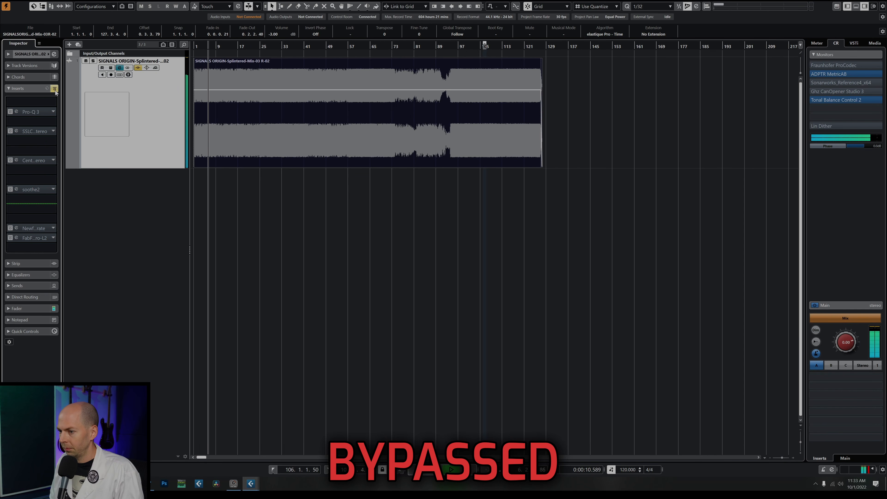
left_click(55, 90)
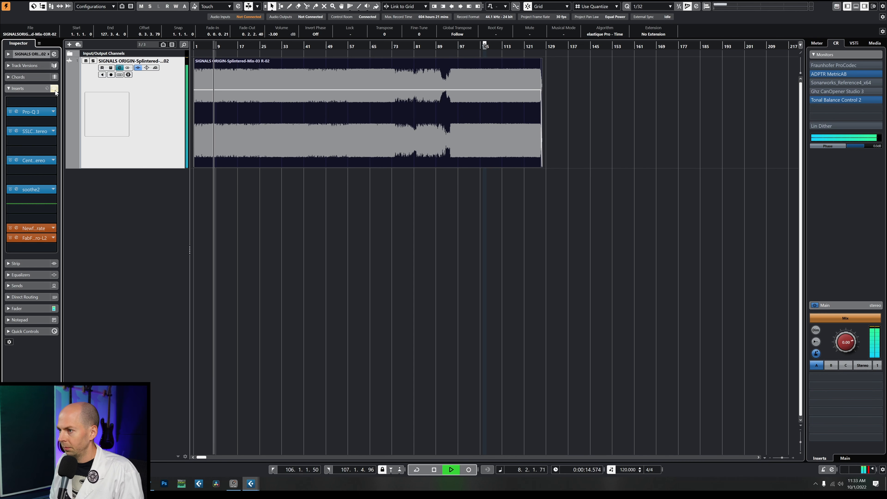
left_click(56, 89)
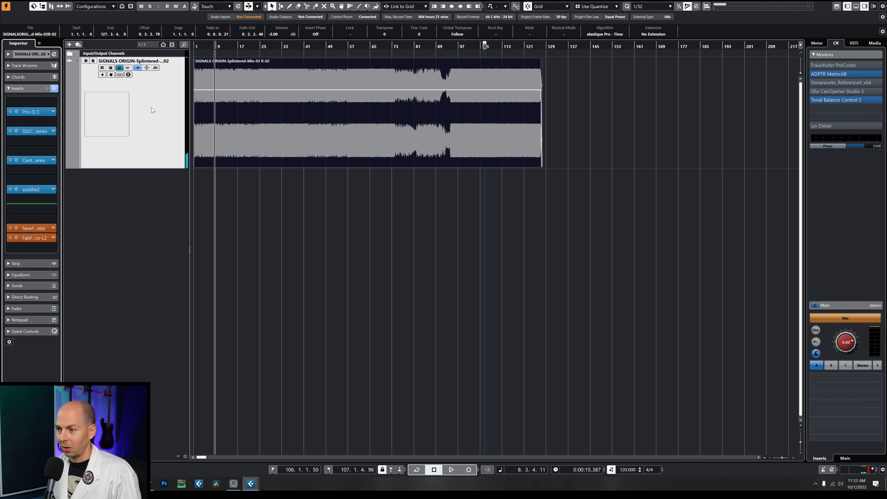
left_click_drag(212, 47, 187, 54)
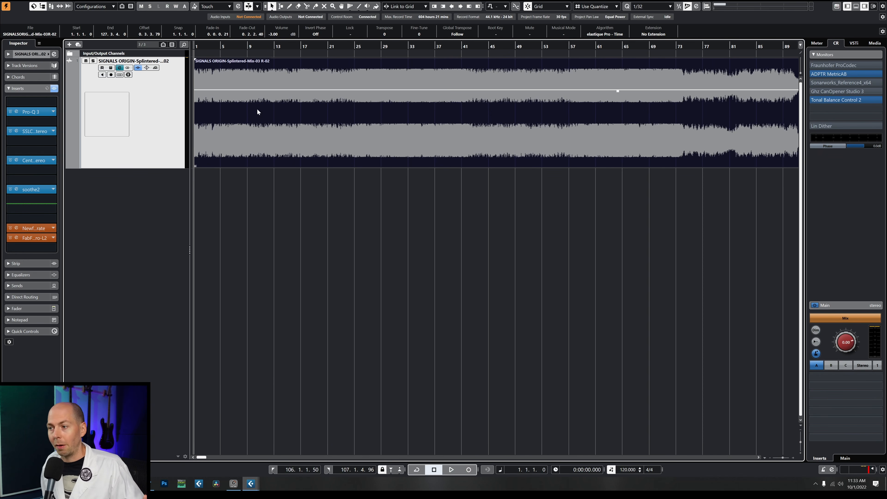
Open the Pro-L 2 limiter and lower its output level to about -2.8 dB for a loudness-matched comparison
left_click(35, 238)
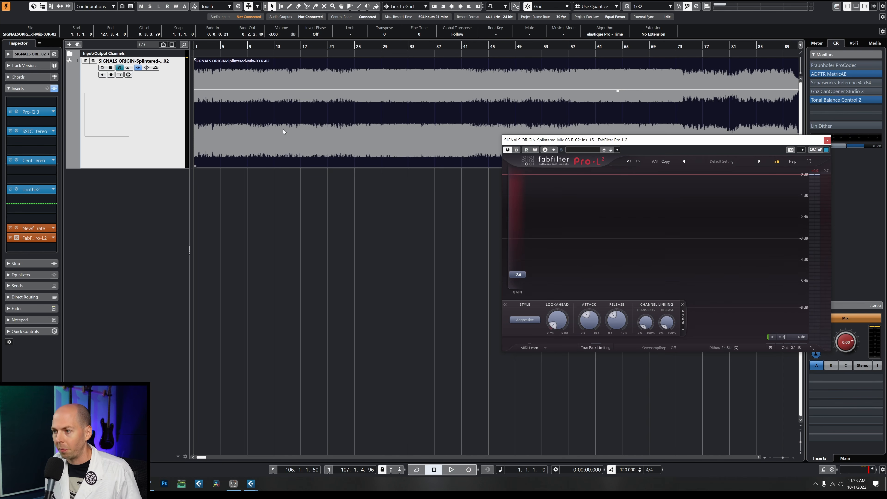
mouse_move(790, 348)
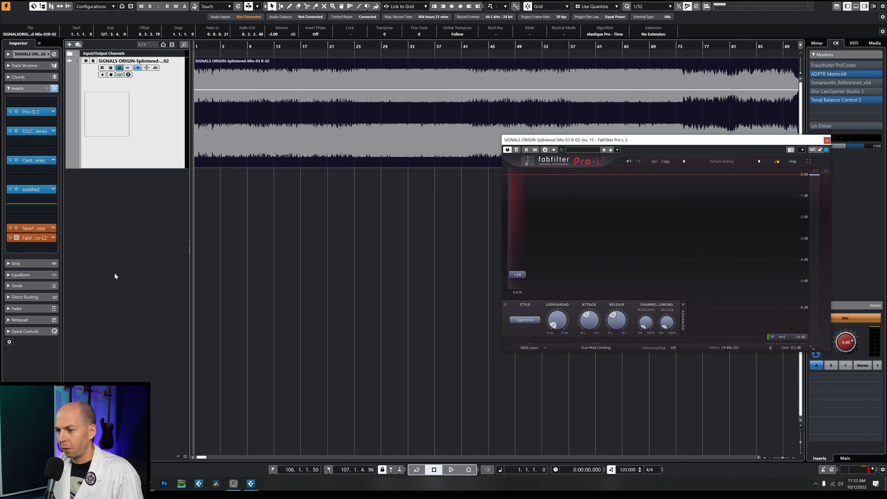
left_click_drag(796, 351, 799, 385)
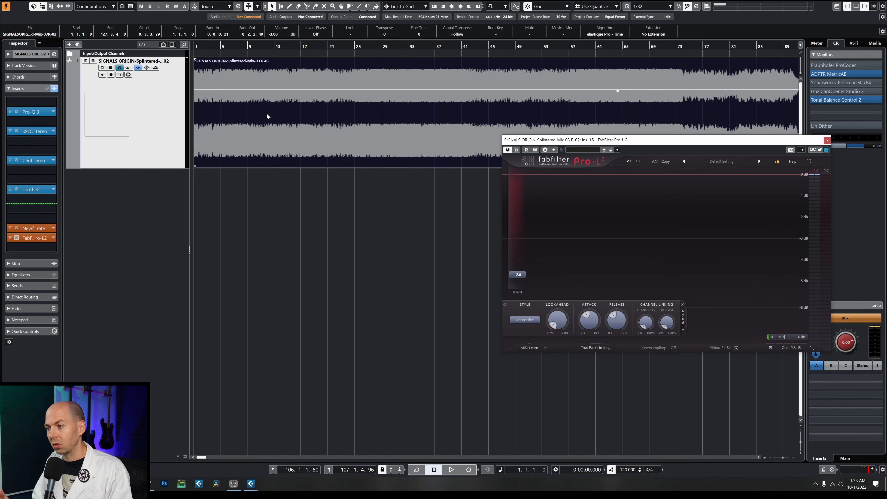
mouse_move(794, 351)
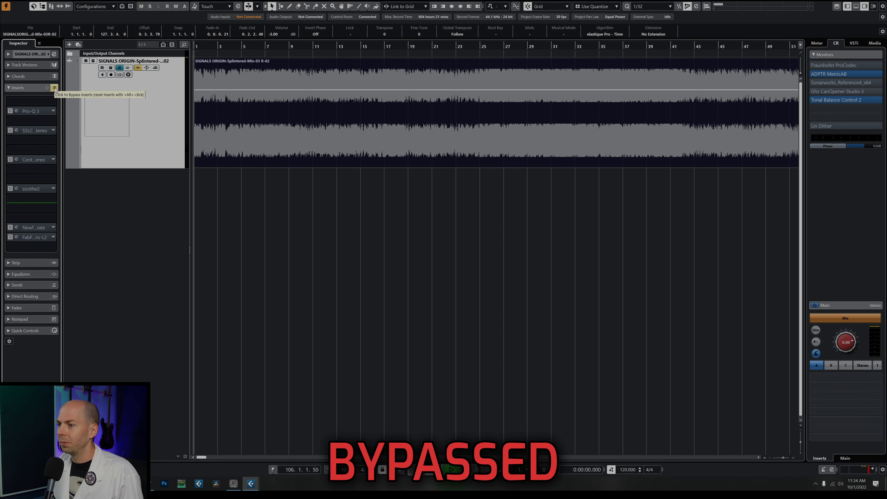
Play the song with the lowered limiter output, alternate between bypassed and active inserts to compare them at matched loudness, and stop with the inserts active
key("space")
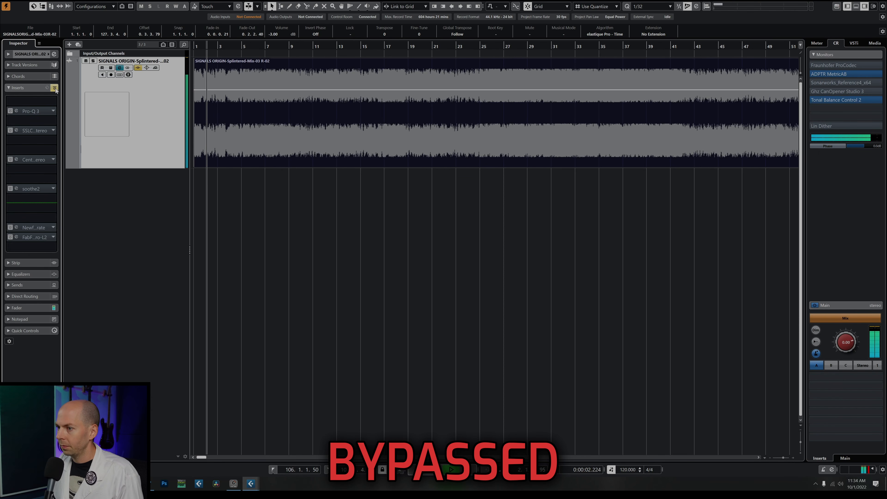
left_click(55, 88)
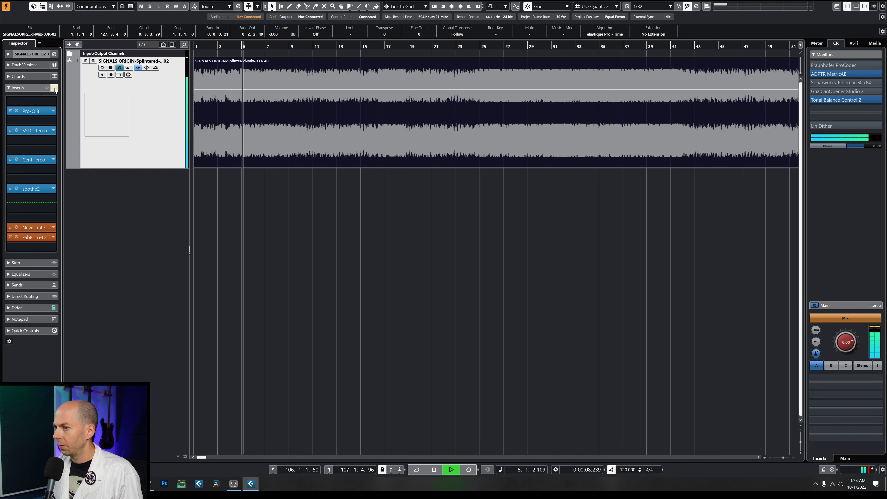
left_click(55, 88)
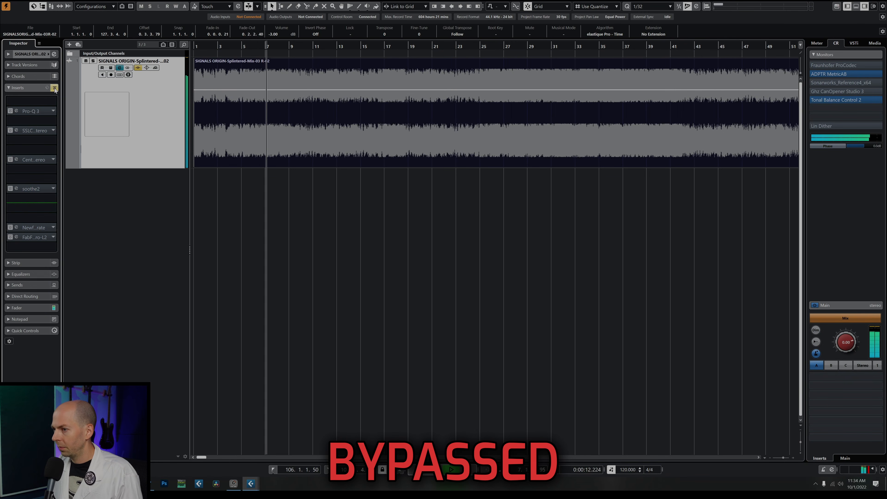
left_click(54, 88)
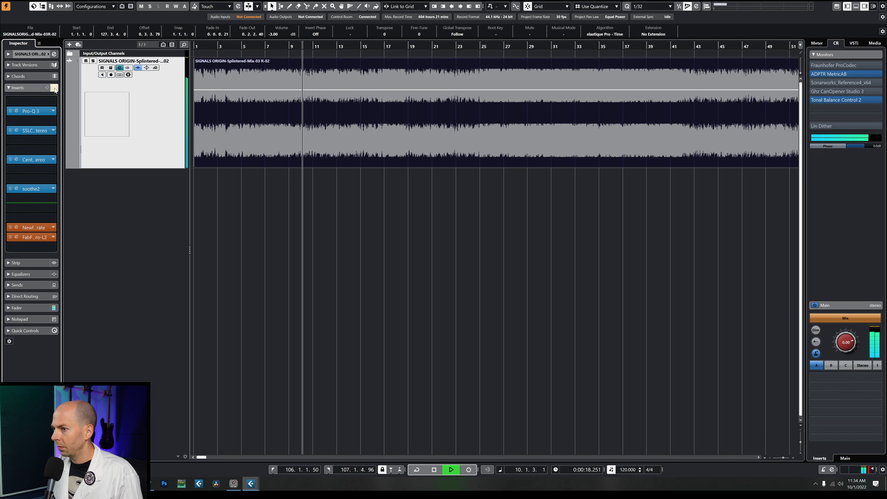
left_click(55, 88)
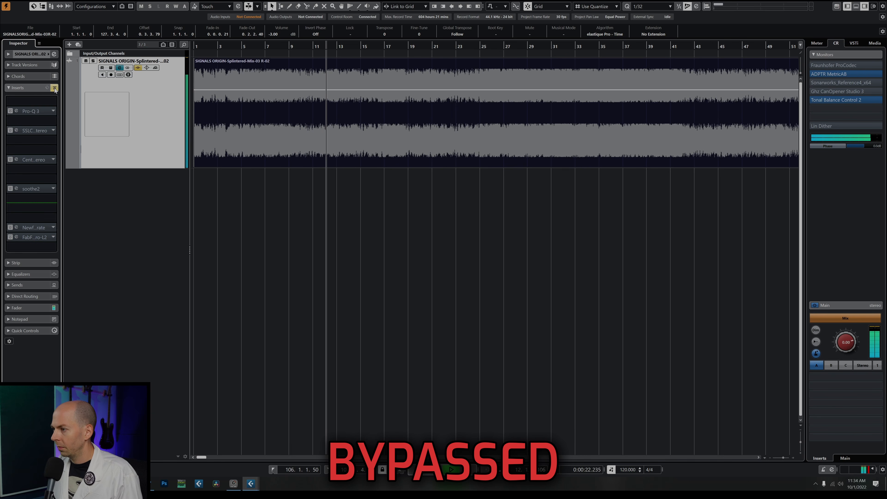
left_click(55, 88)
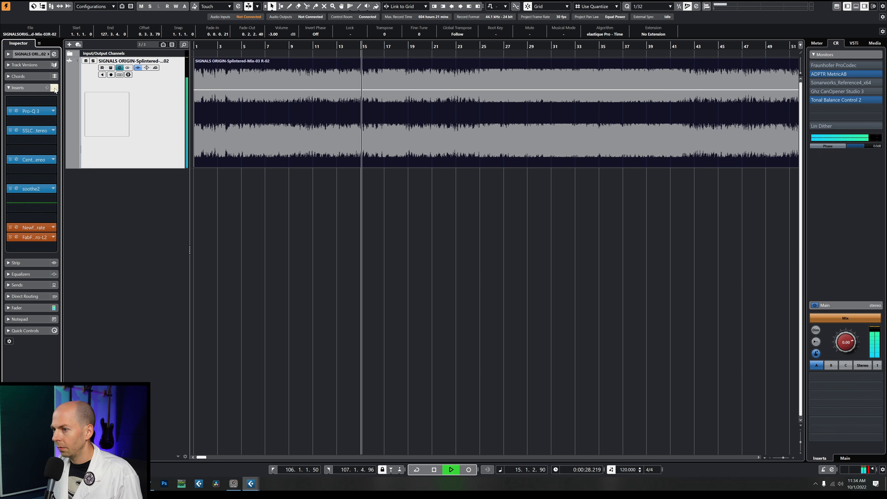
left_click(55, 88)
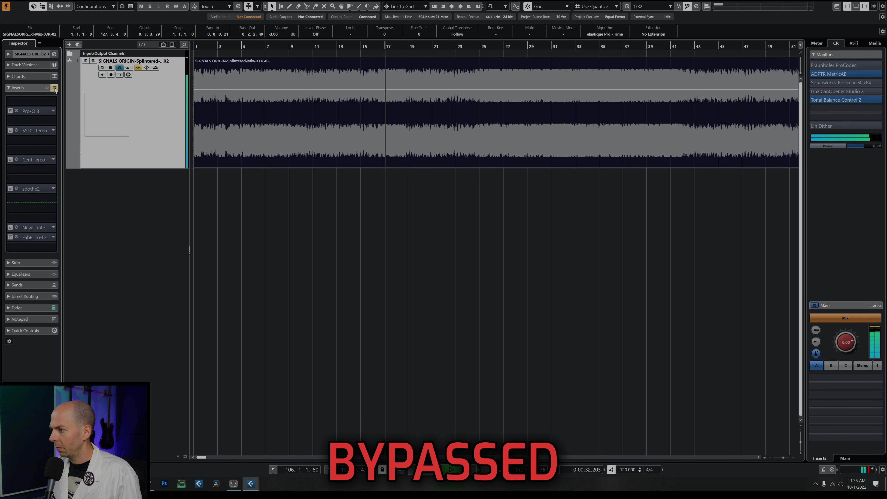
left_click(54, 88)
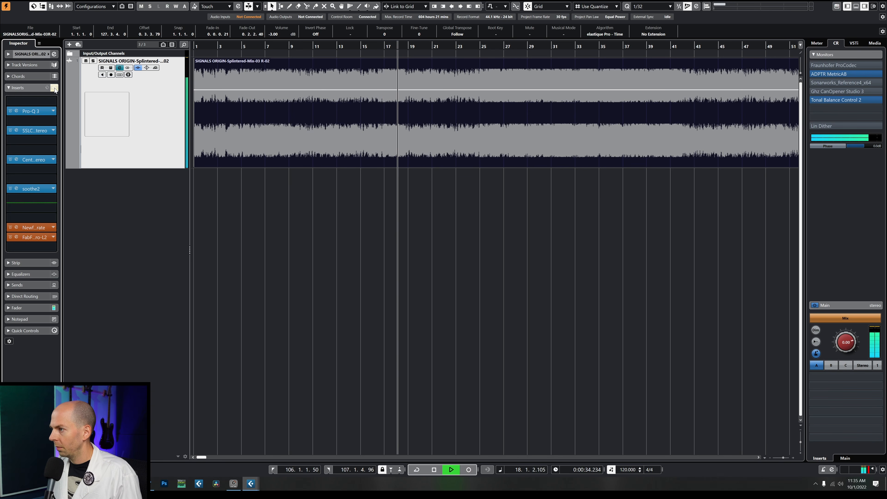
key("space")
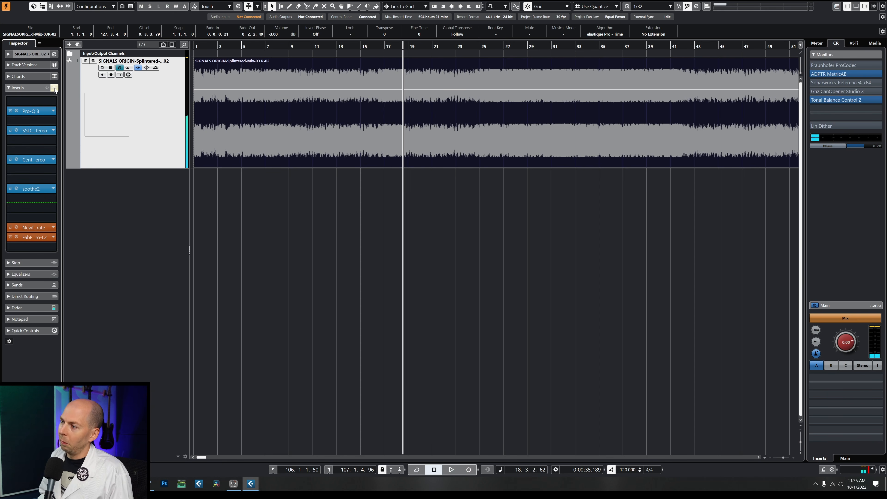